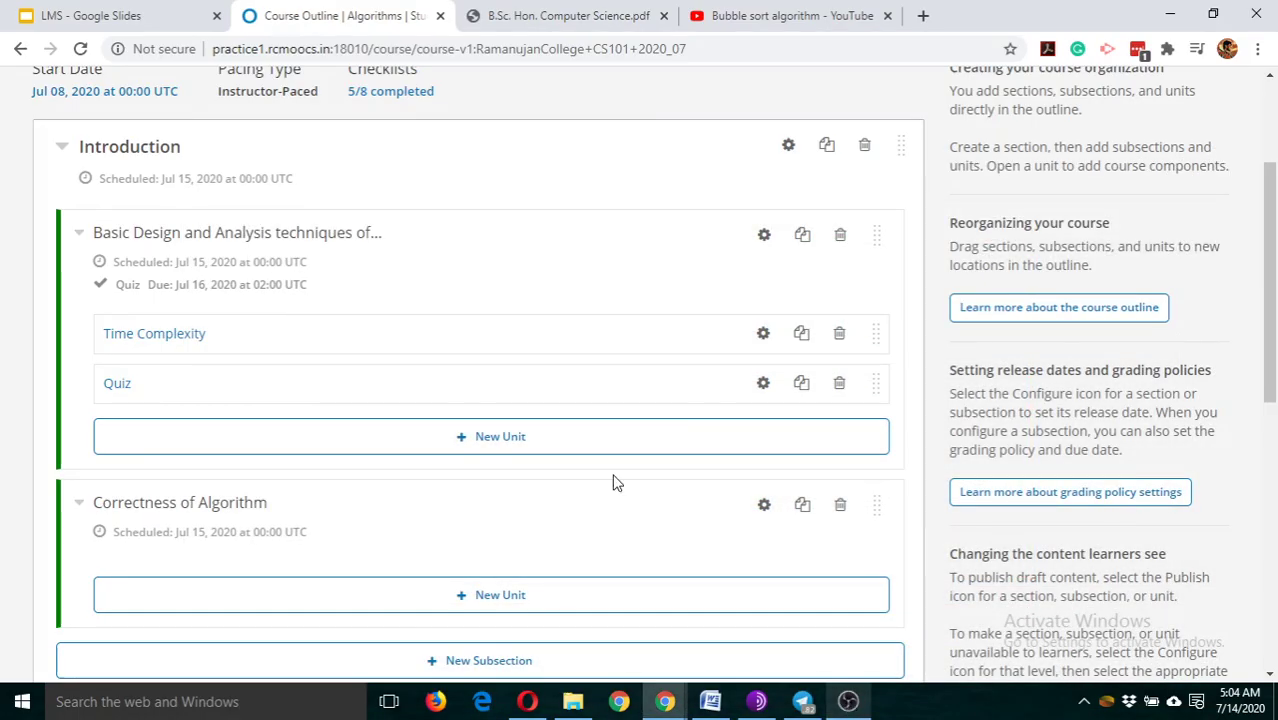
# Open the Quiz unit under Basic Design and Analysis techniques, showing the CPU question.
pyautogui.click(125, 388)
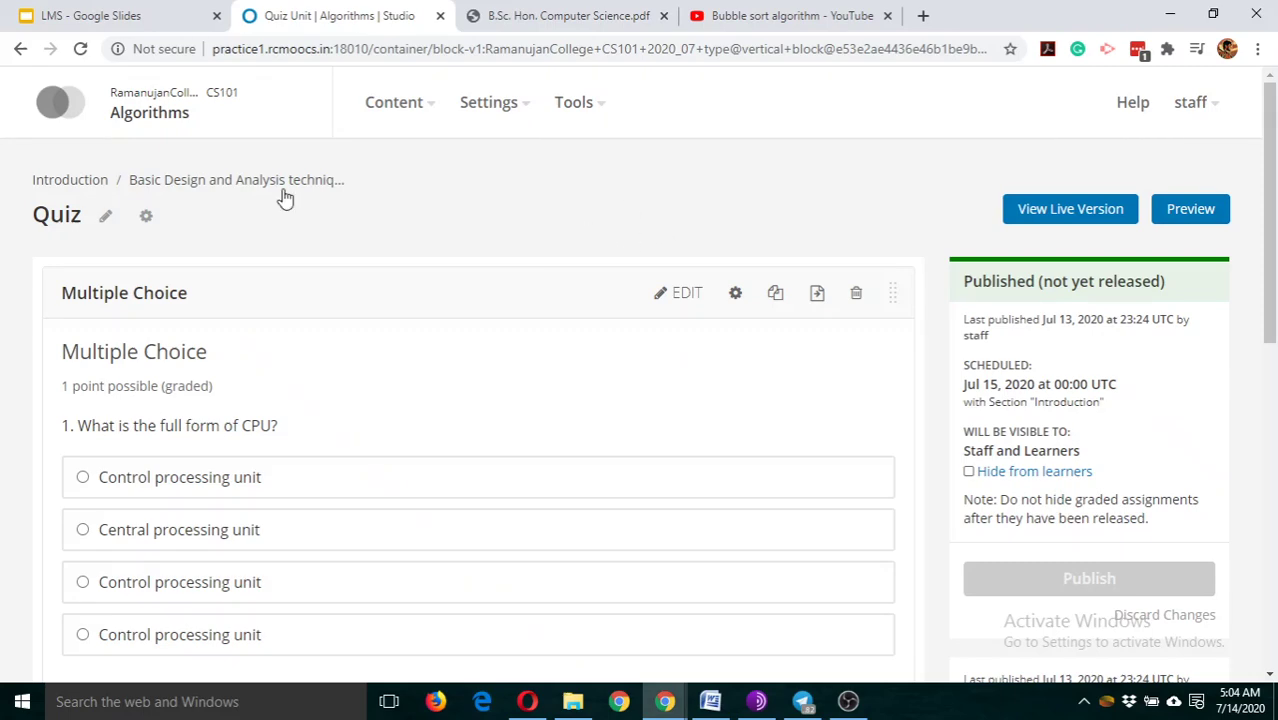
pyautogui.click(88, 182)
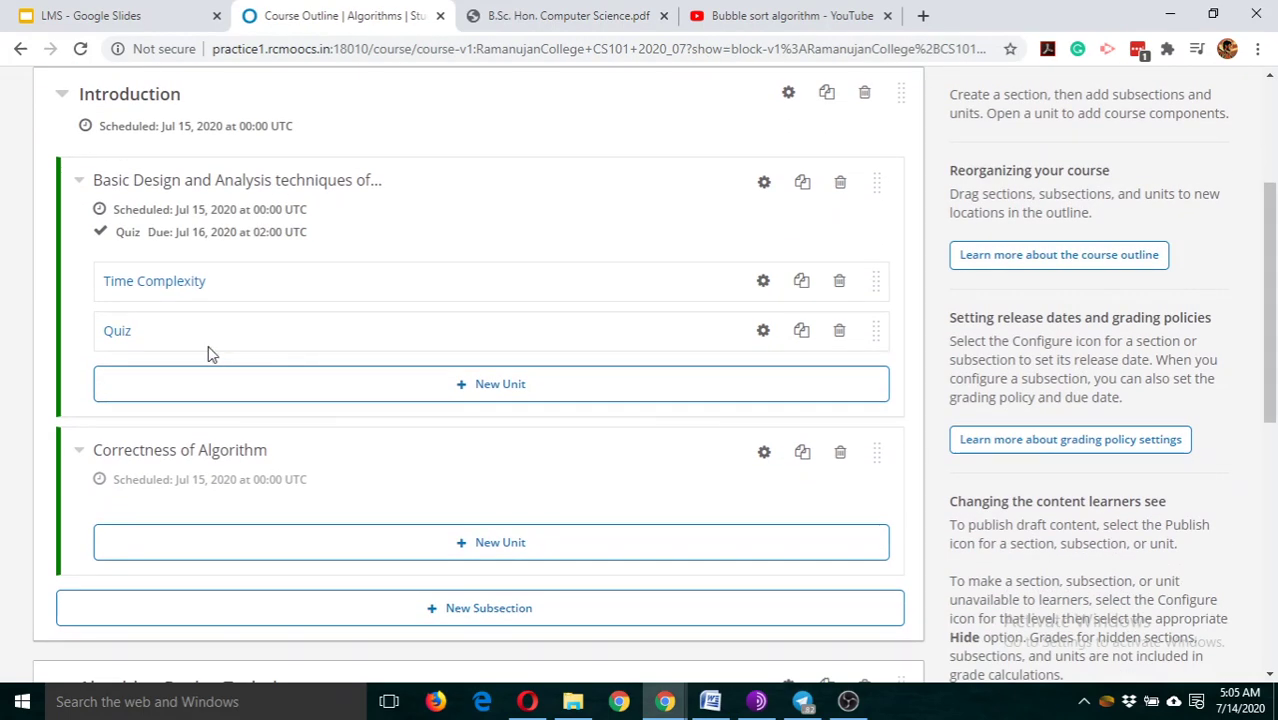
pyautogui.click(120, 333)
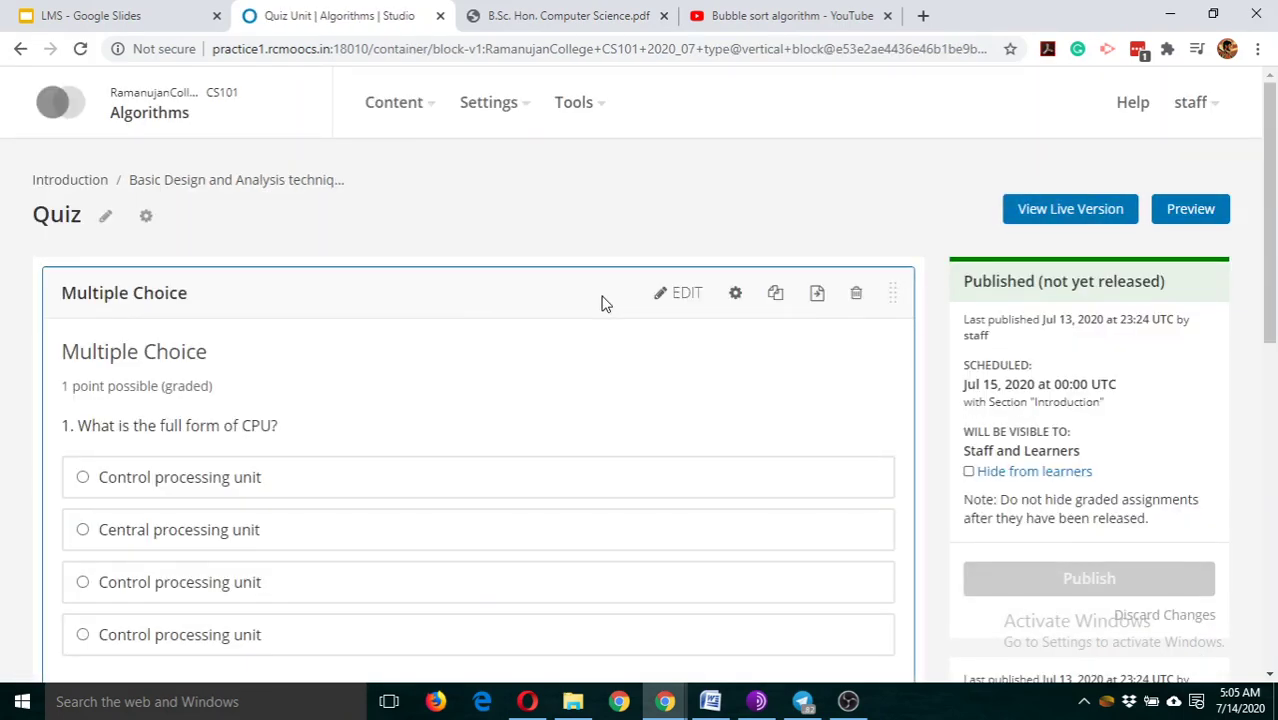
# Give the CPU problem 1 maximum attempt and Show Answer Never, save, and republish the Quiz unit.
pyautogui.click(678, 295)
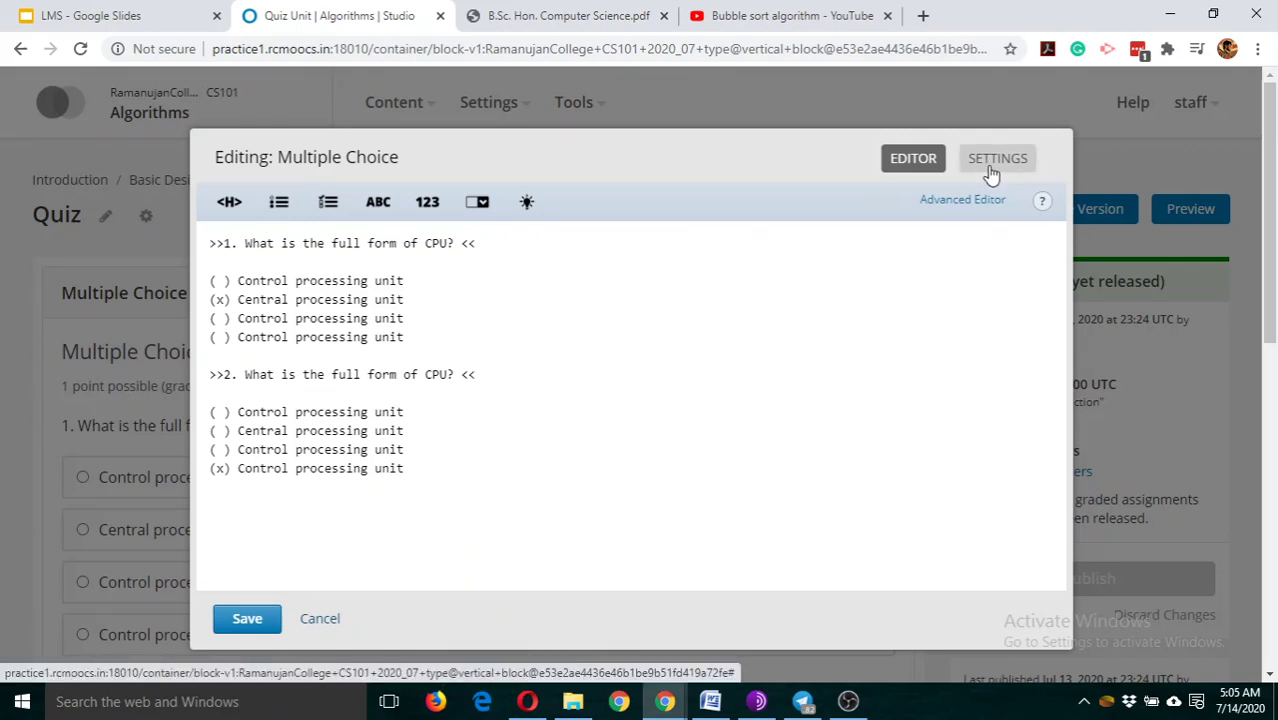
pyautogui.click(990, 170)
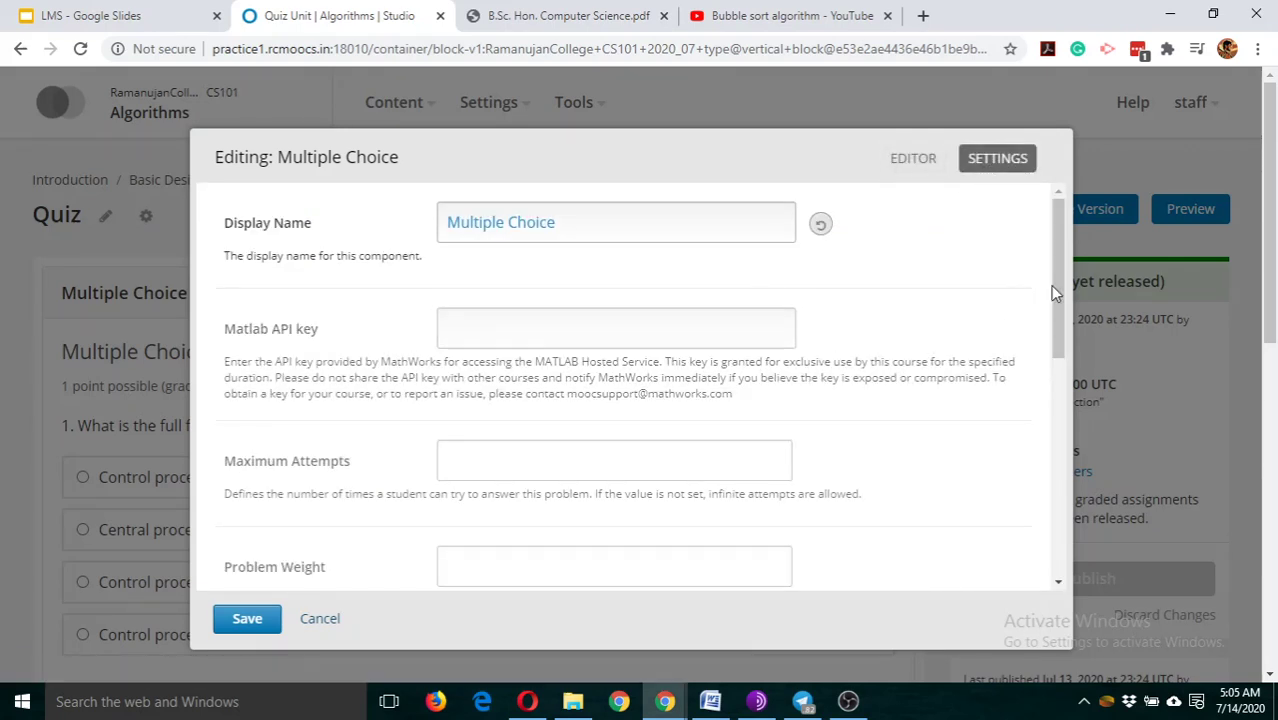
pyautogui.moveTo(1055, 285); pyautogui.dragTo(1065, 348)
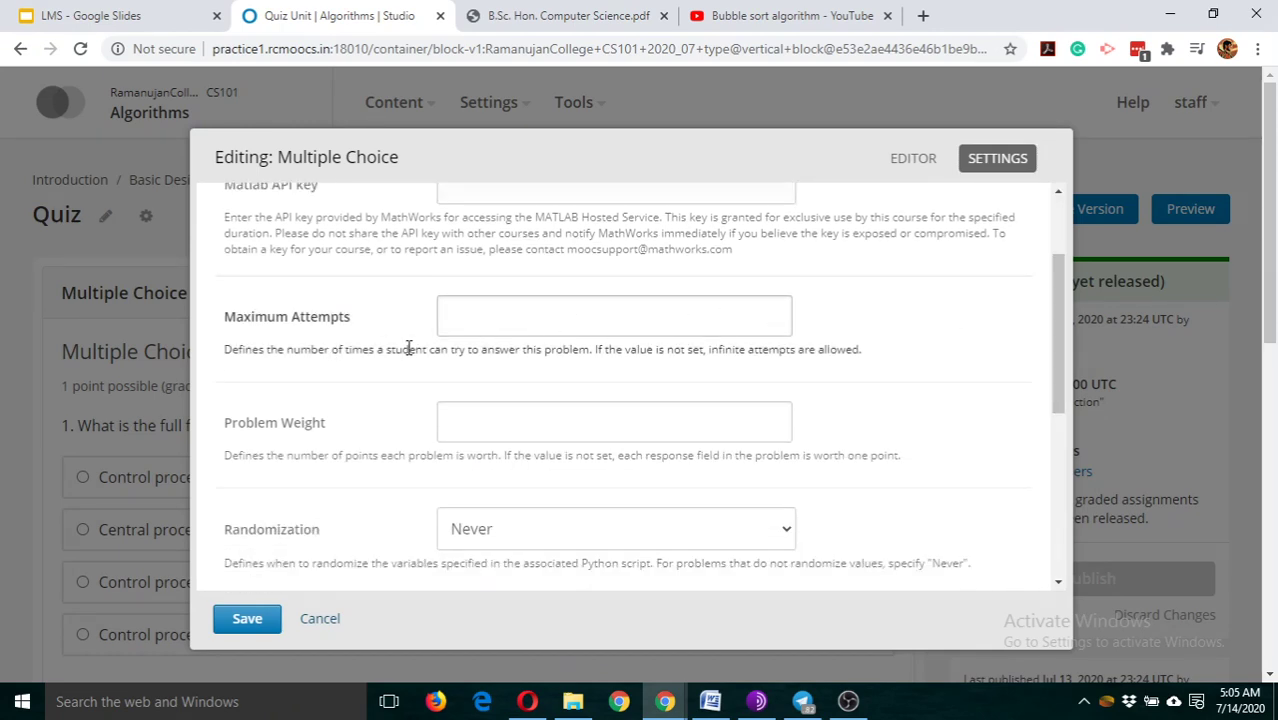
pyautogui.click(516, 321)
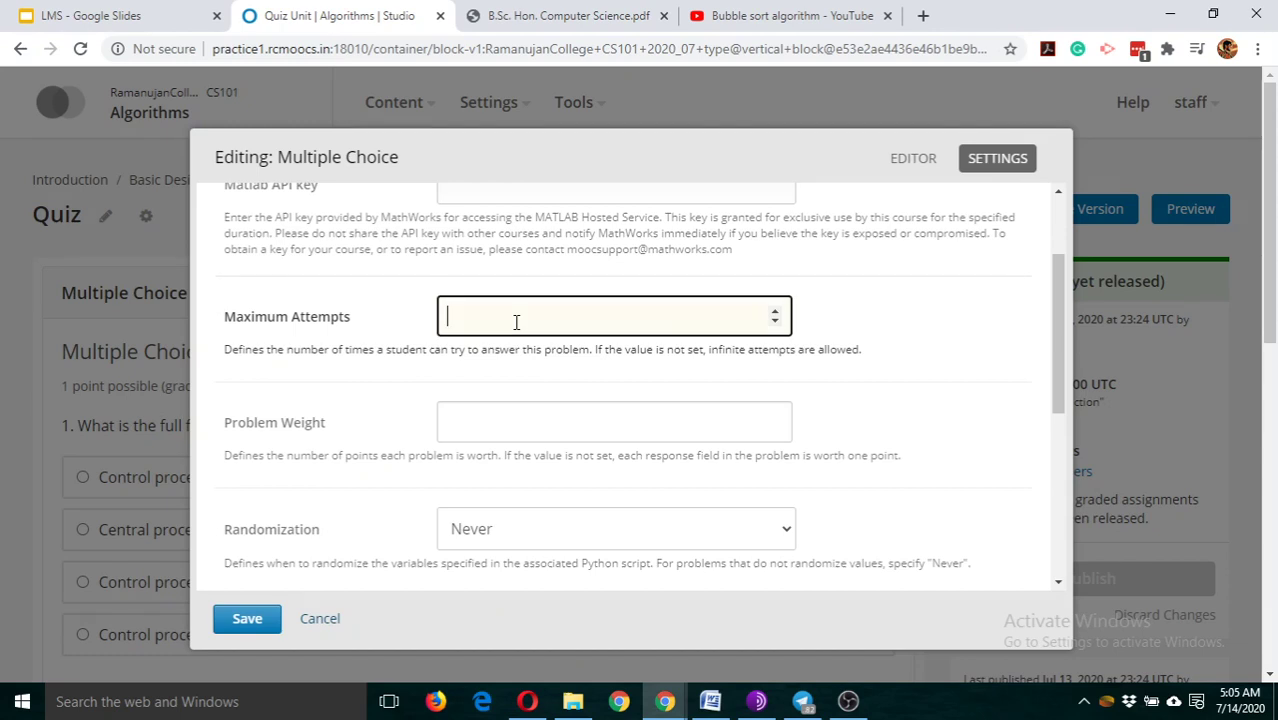
pyautogui.click(775, 313)
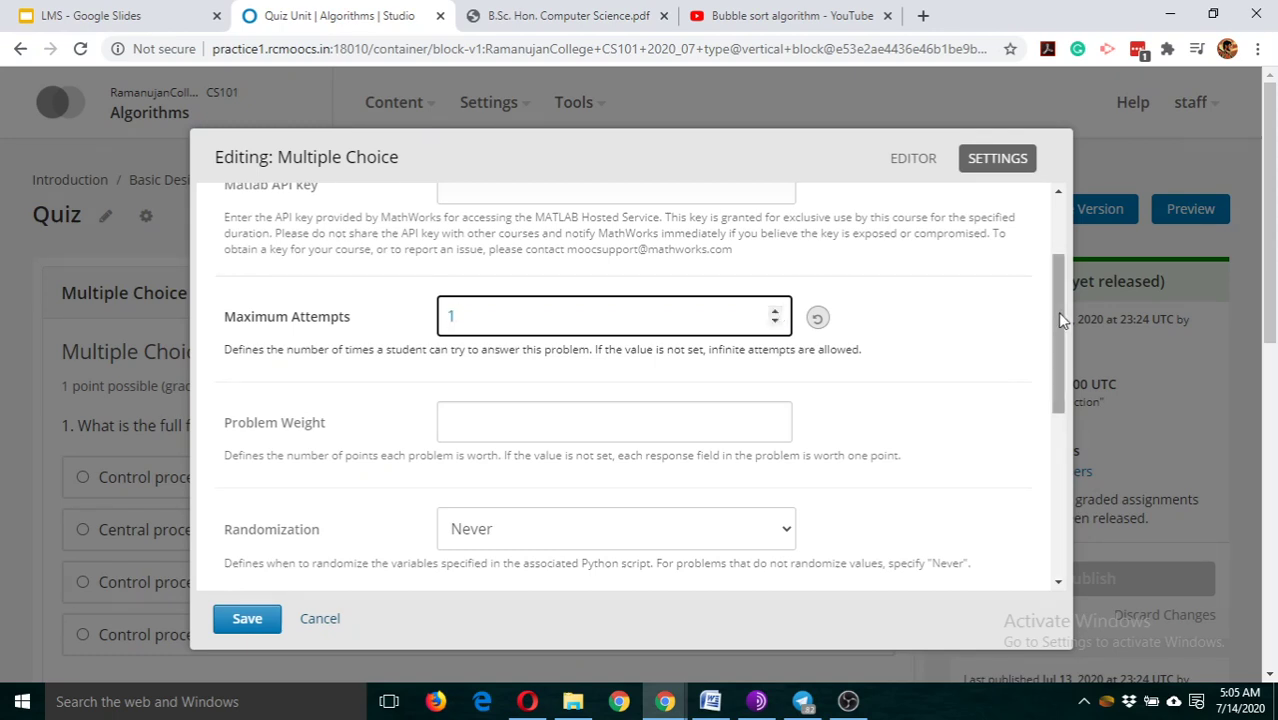
pyautogui.moveTo(1057, 312); pyautogui.dragTo(1076, 415)
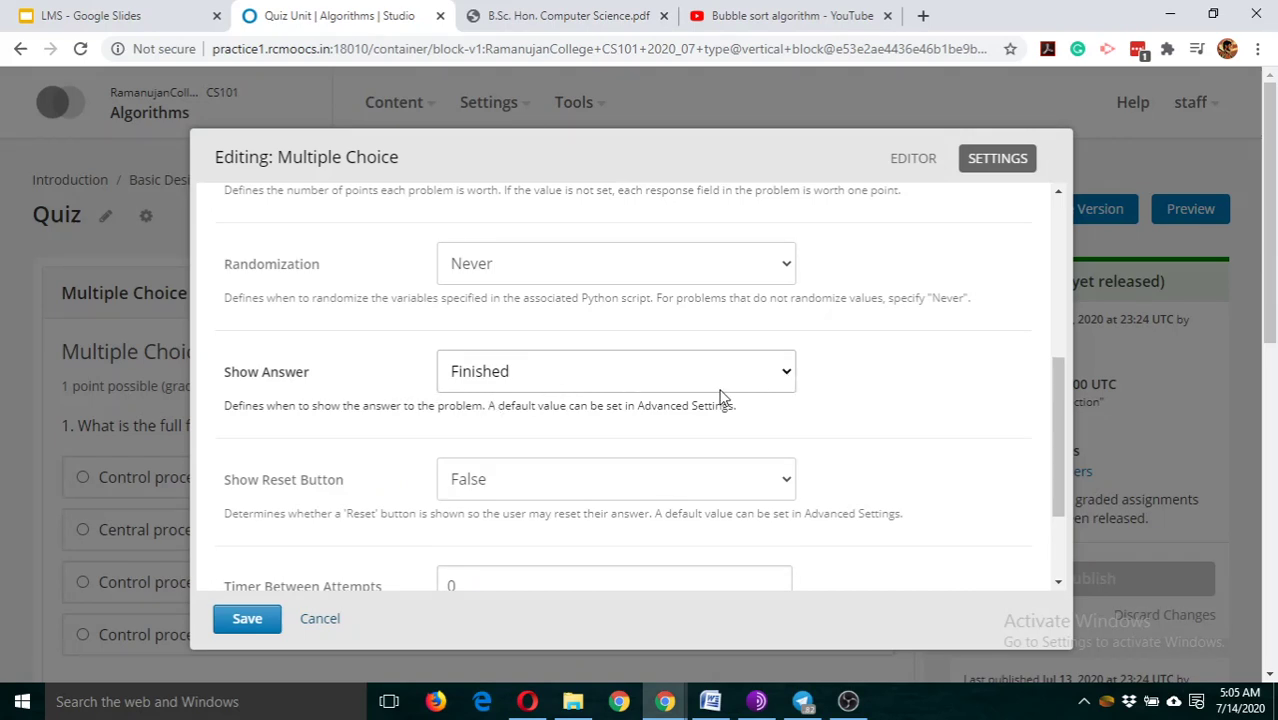
pyautogui.click(781, 372)
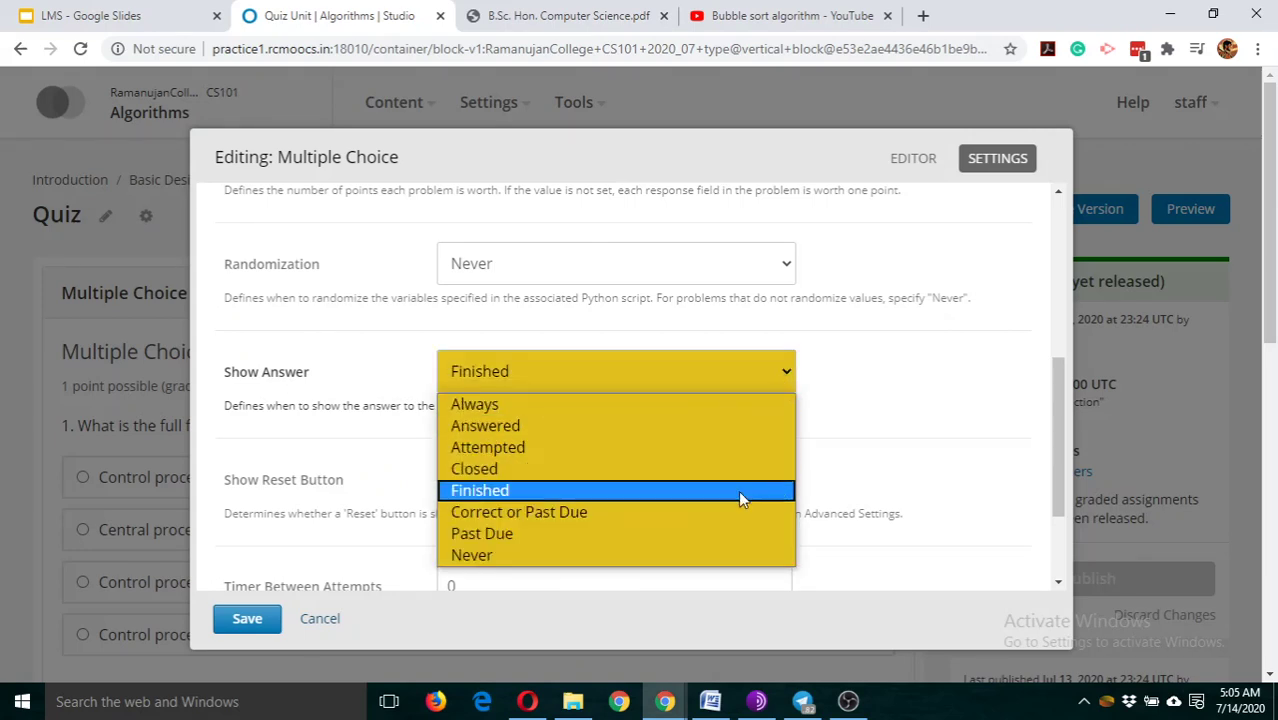
pyautogui.click(578, 556)
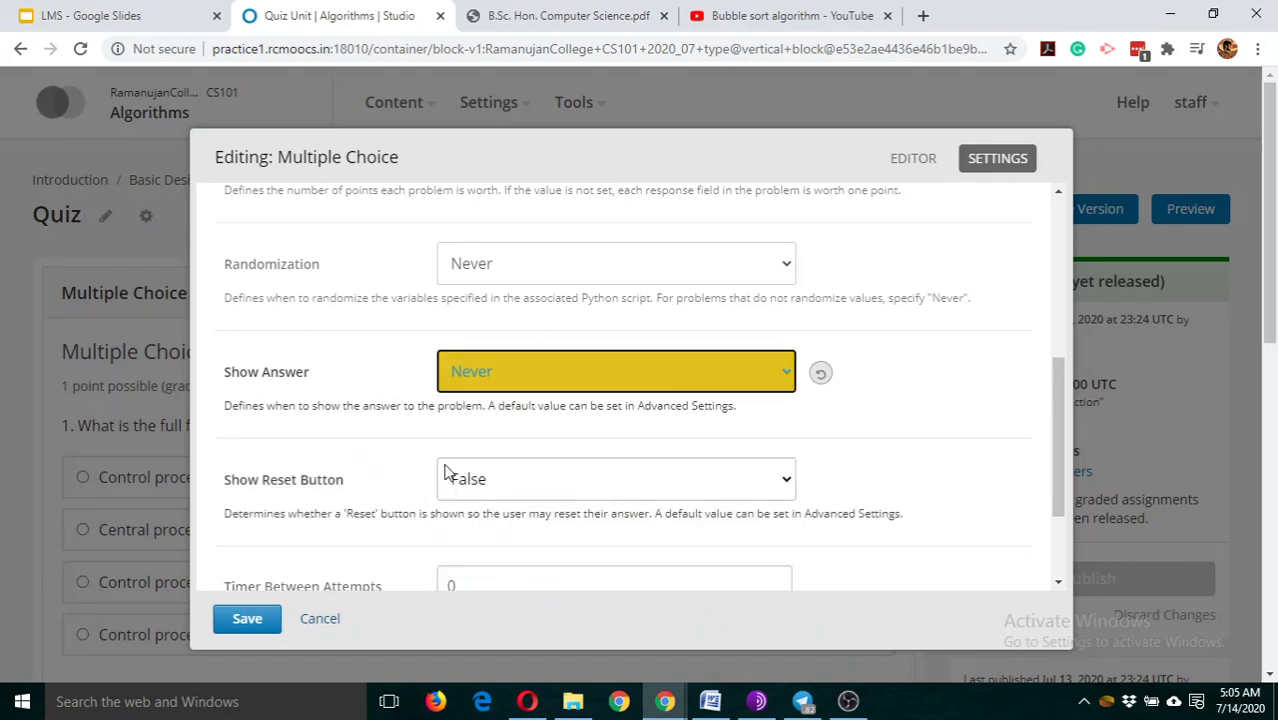
pyautogui.click(247, 620)
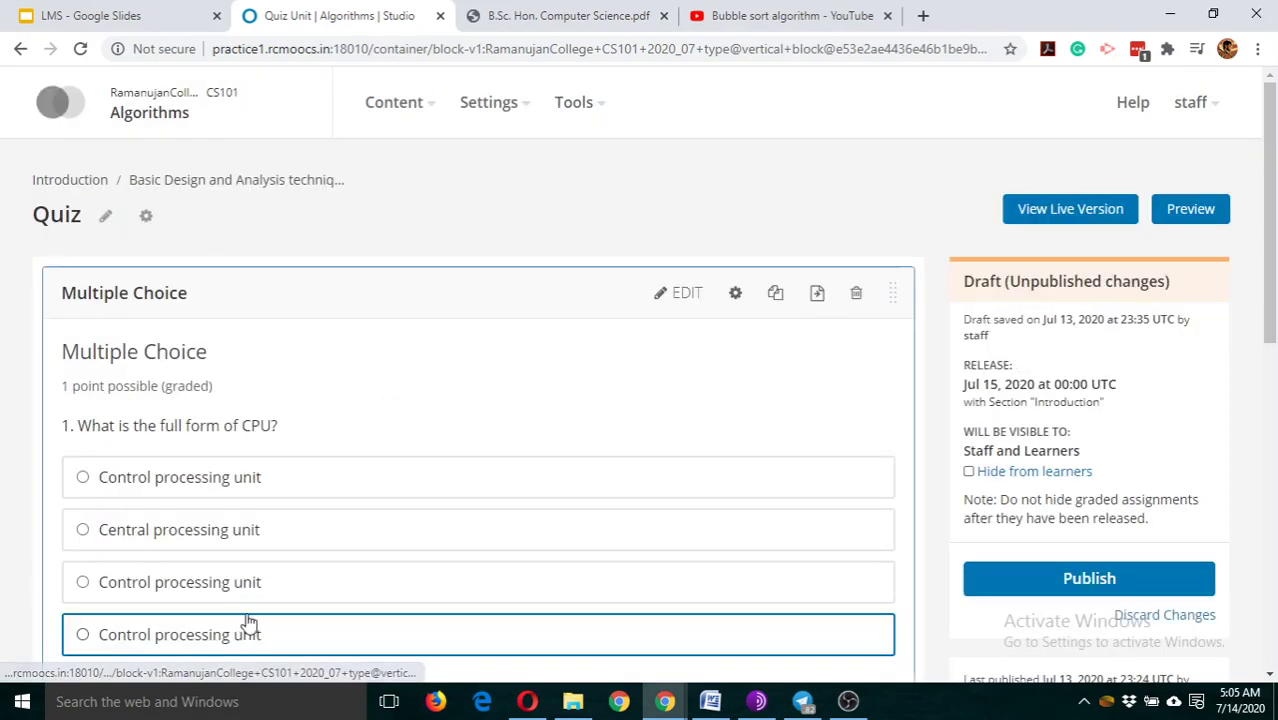
pyautogui.click(1027, 578)
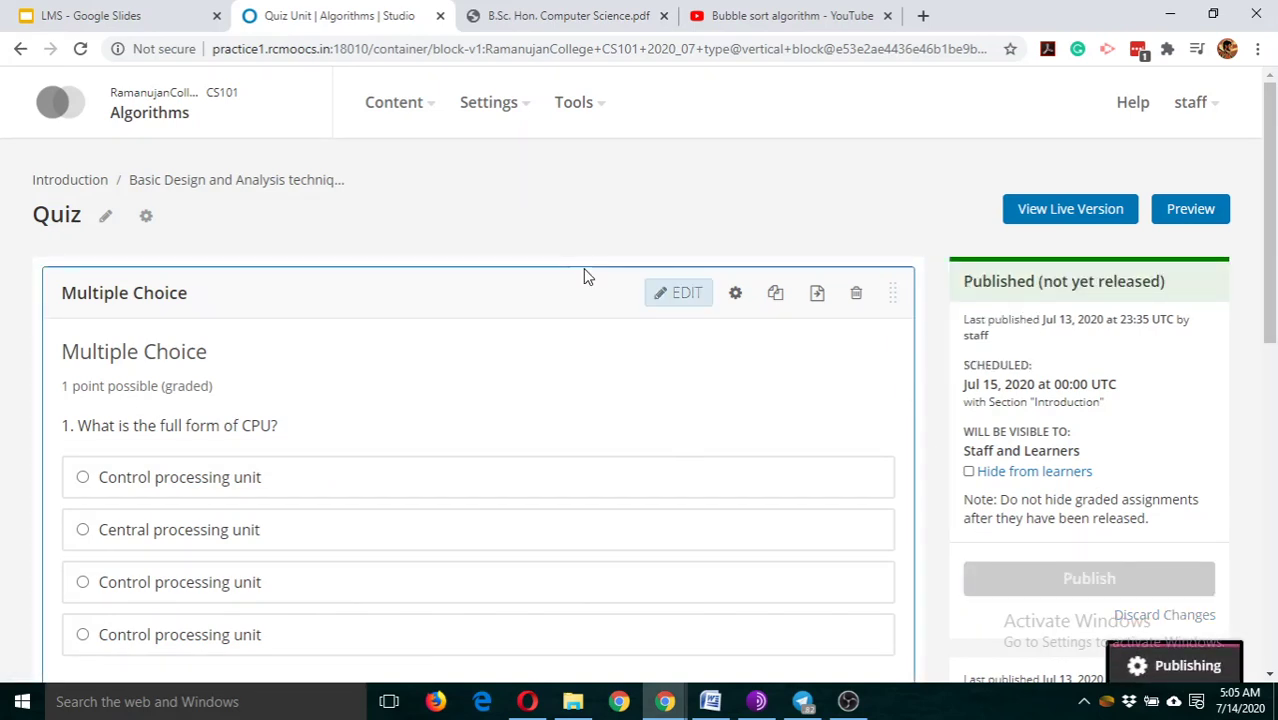
pyautogui.click(88, 188)
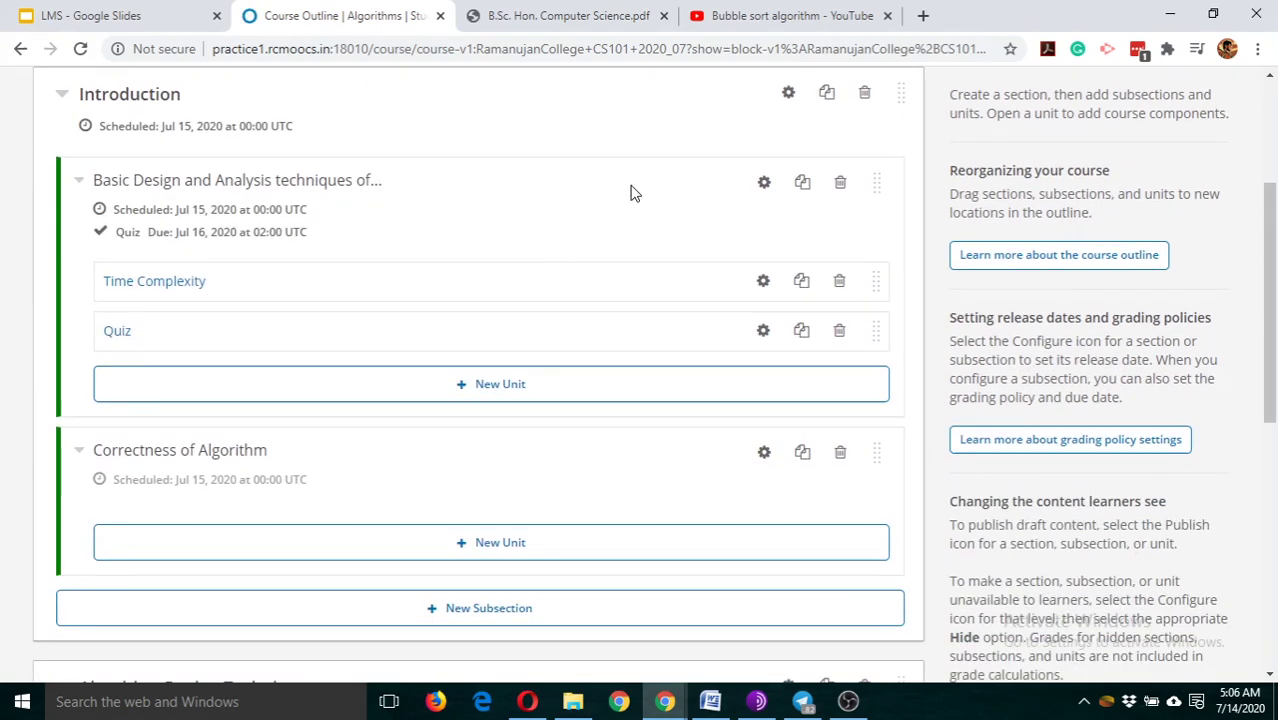
pyautogui.scroll(2, 630, 192)
pyautogui.scroll(2, 630, 190)
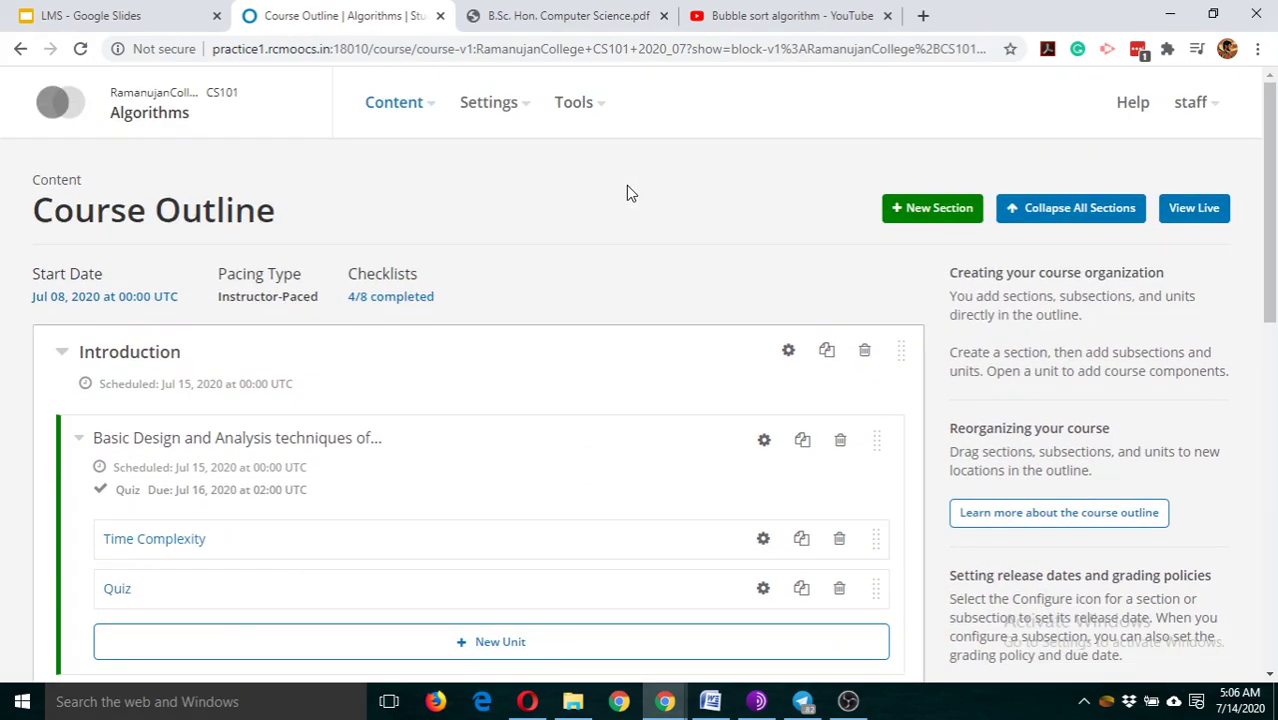
pyautogui.click(530, 104)
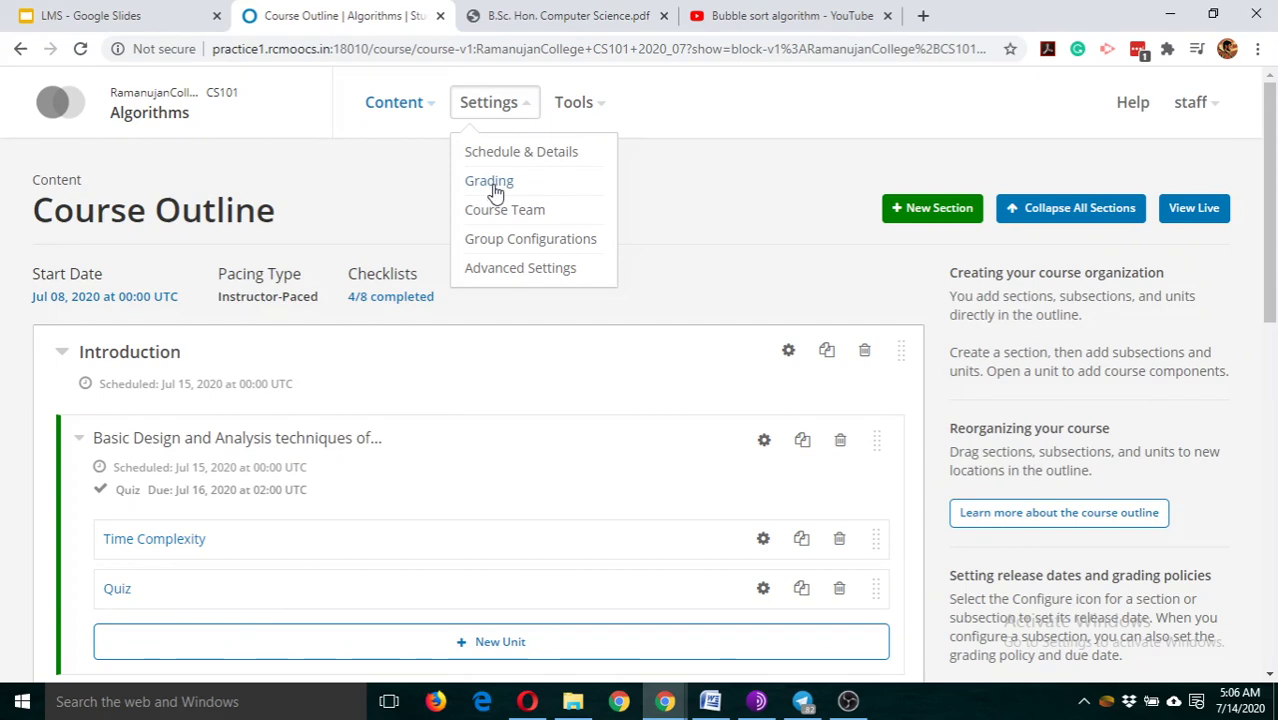
pyautogui.click(753, 240)
pyautogui.scroll(-4, 755, 241)
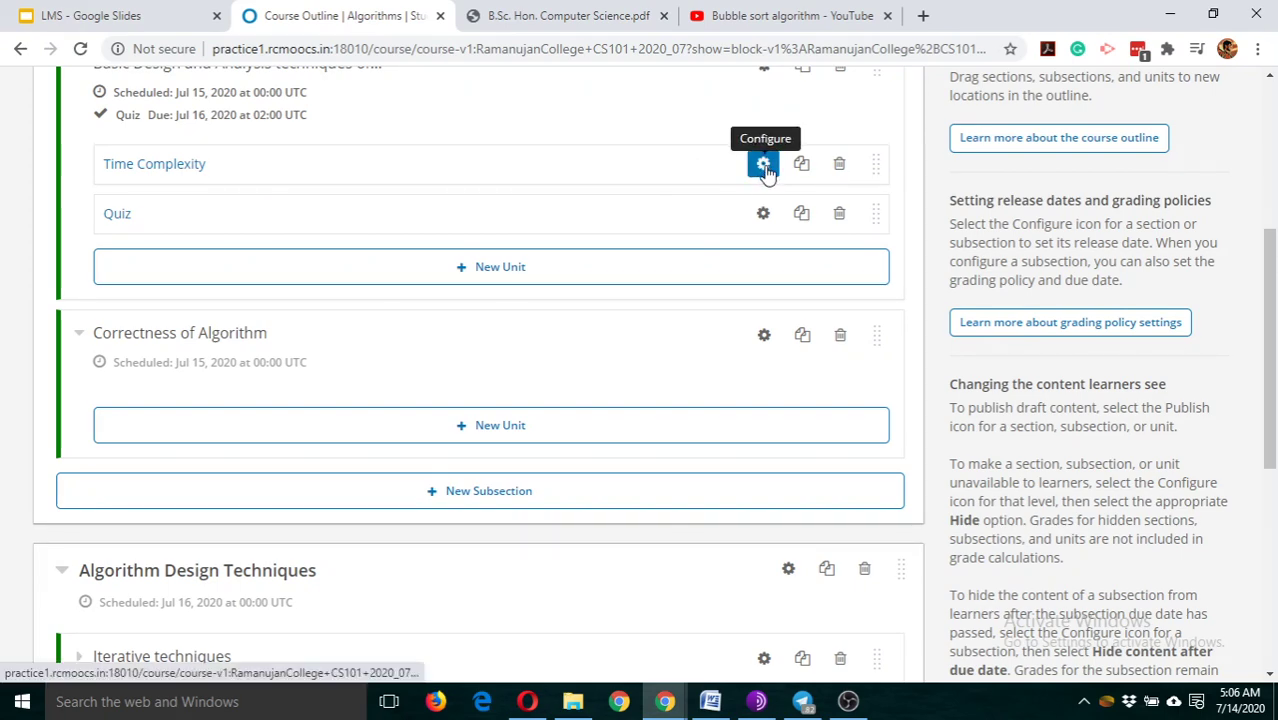
pyautogui.scroll(1, 740, 136)
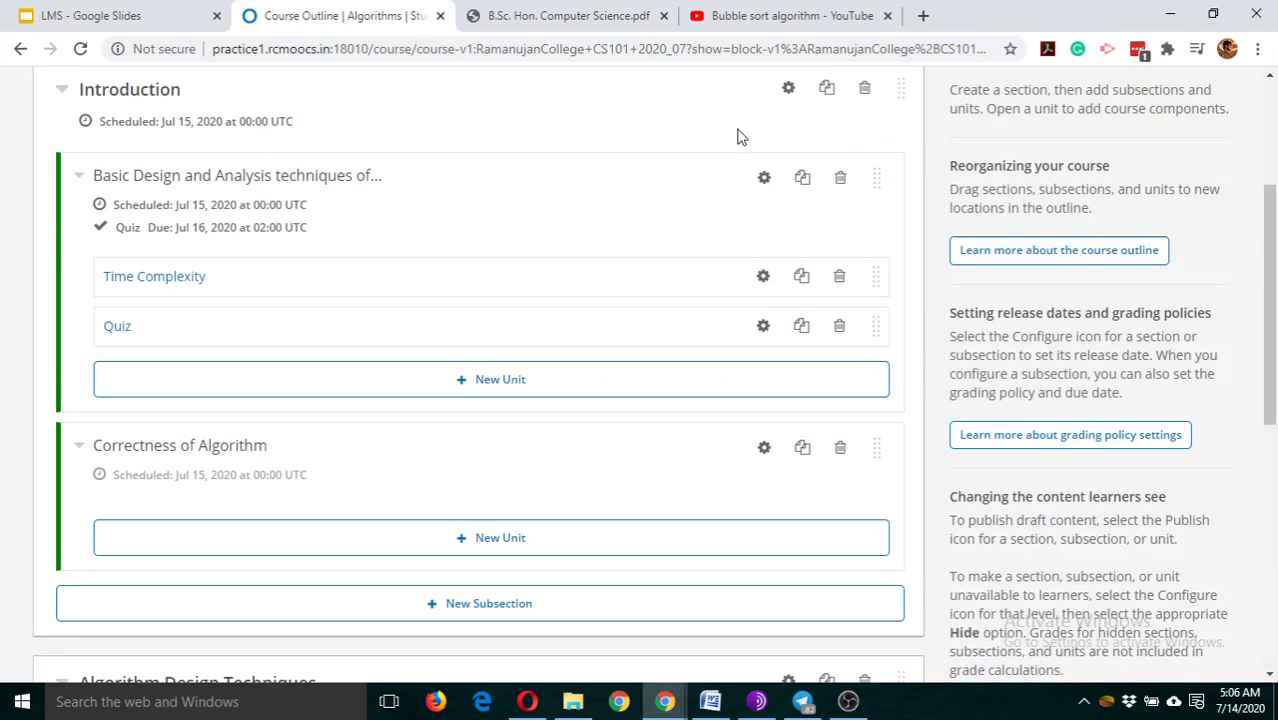
pyautogui.click(763, 180)
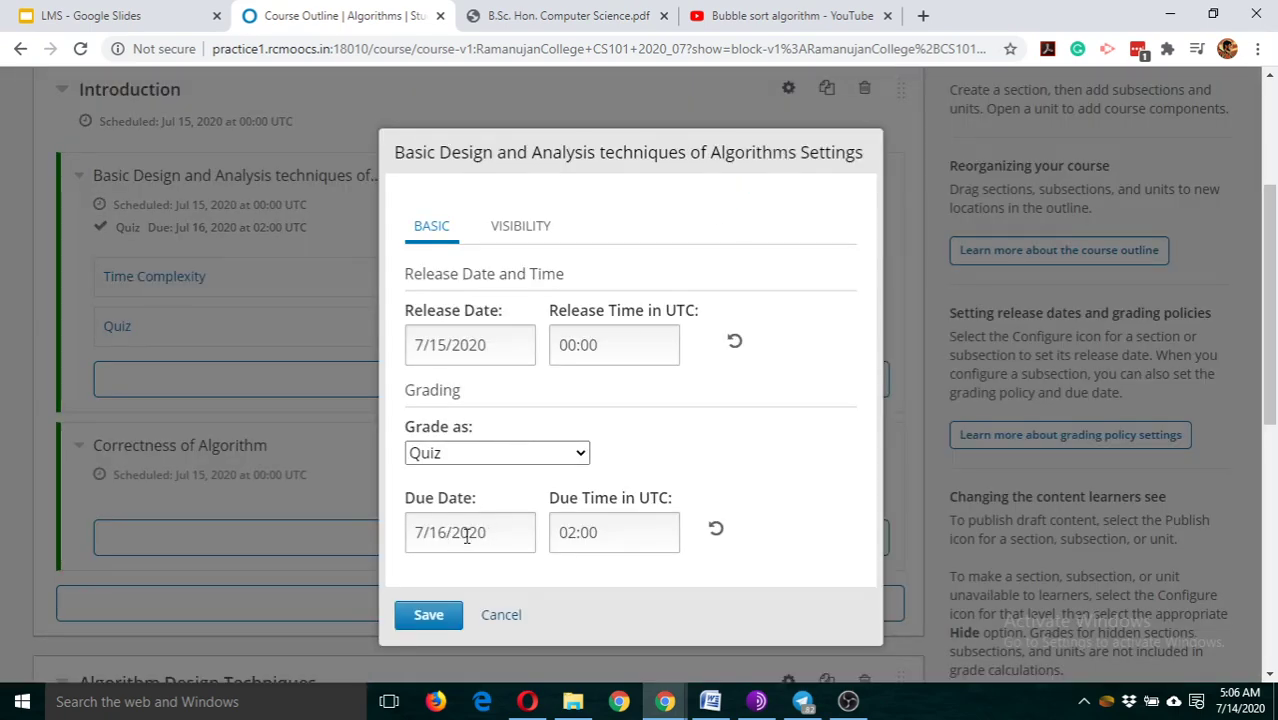
pyautogui.click(499, 617)
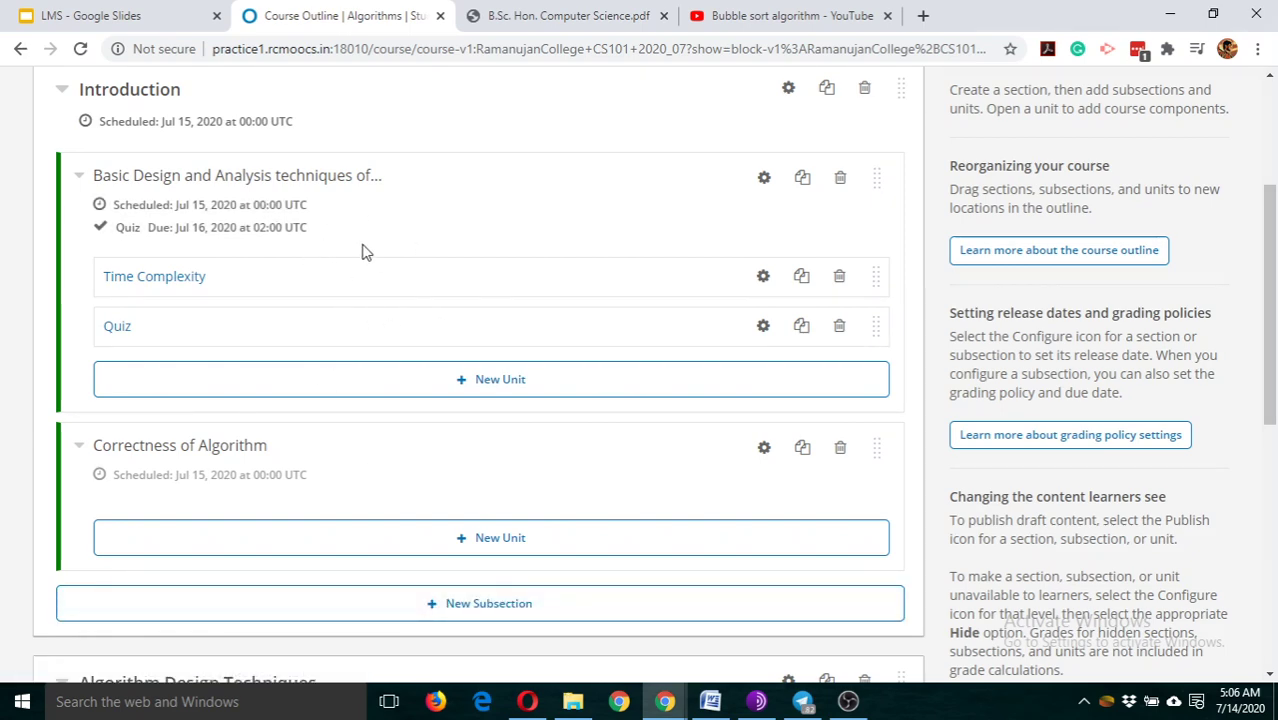
pyautogui.scroll(2, 432, 209)
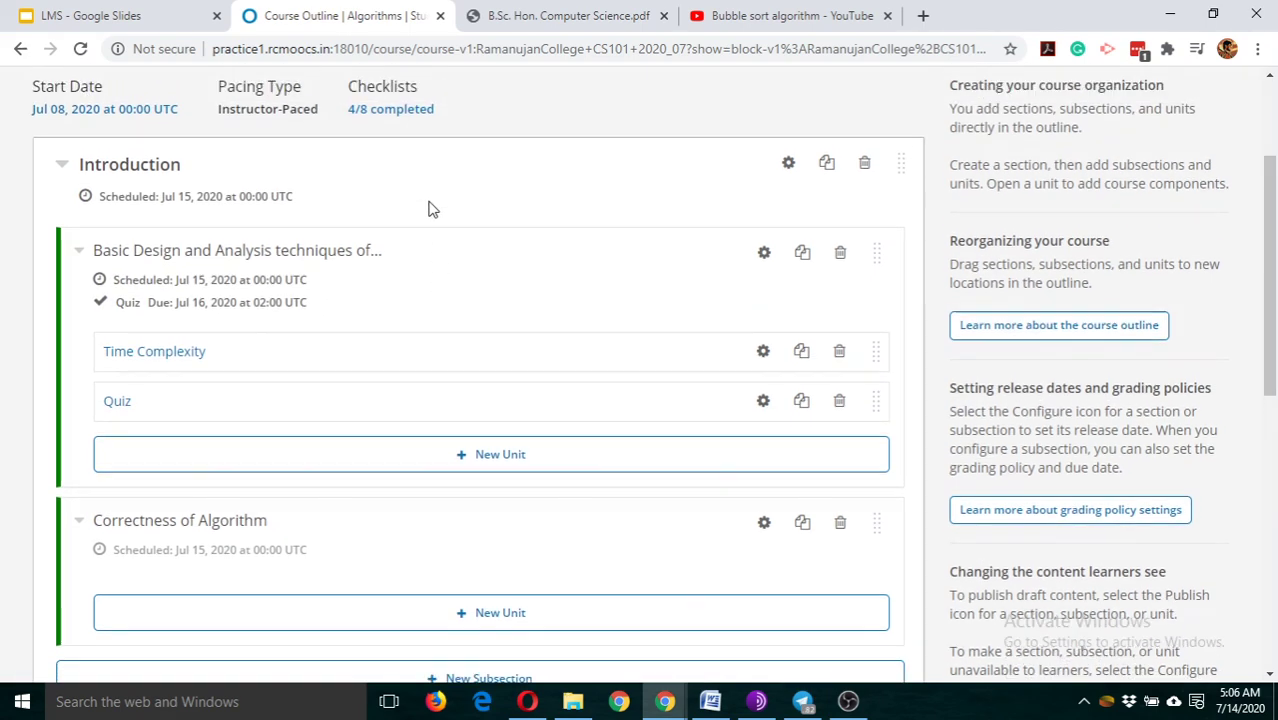
pyautogui.scroll(-1, 430, 210)
pyautogui.scroll(-4, 432, 209)
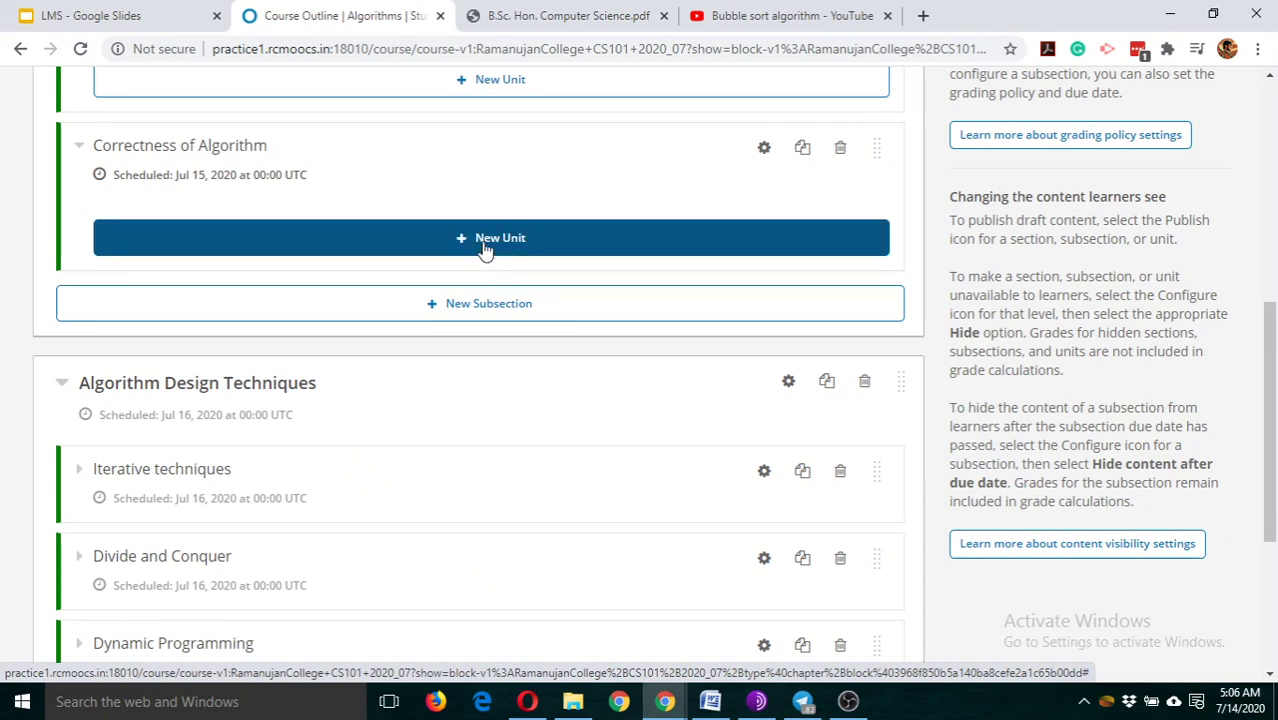
# Add a 'Discussion forum' unit with a Discussion component under Correctness of Algorithm and publish it.
pyautogui.click(484, 244)
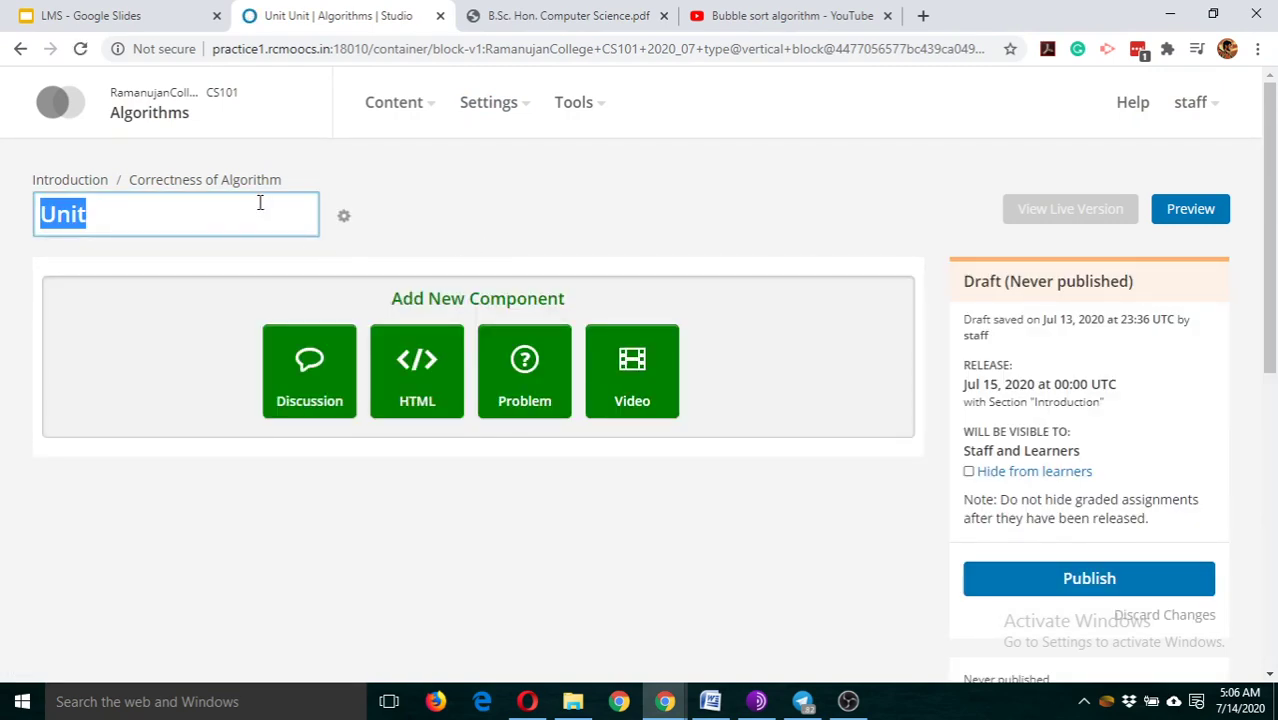
pyautogui.write('Discussion f')
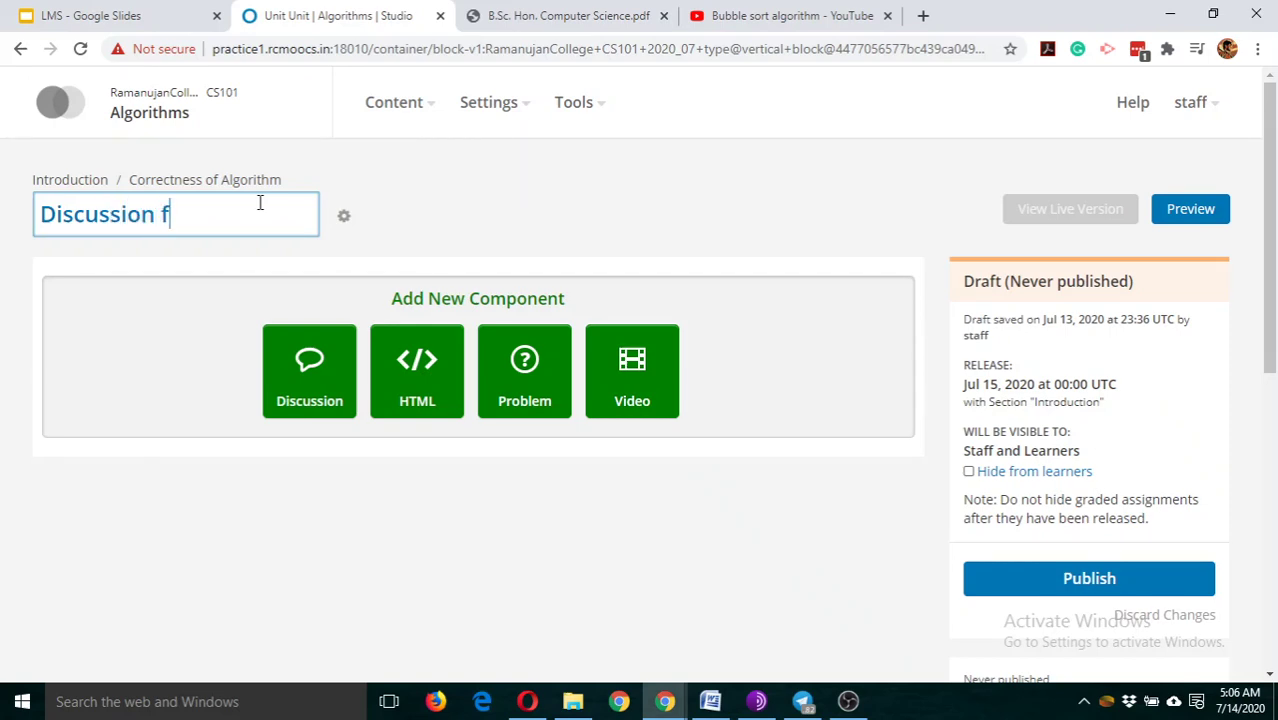
pyautogui.write('orum')
pyautogui.click(449, 197)
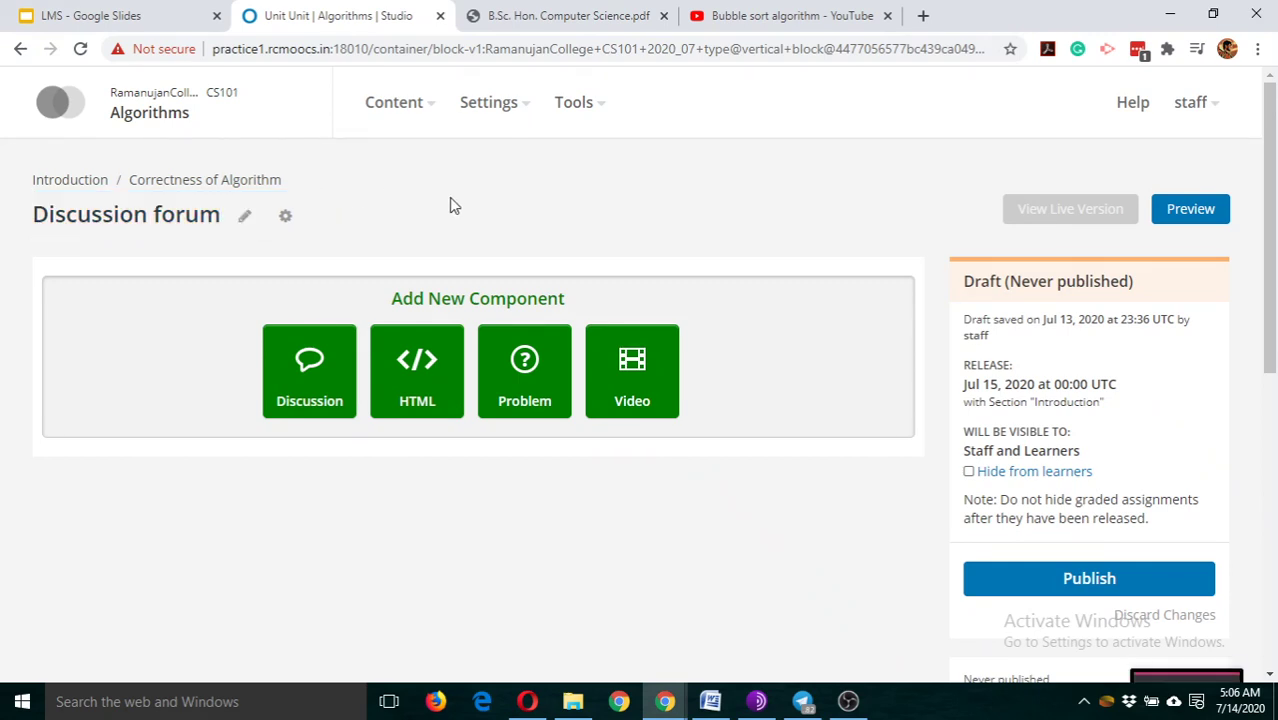
pyautogui.click(317, 374)
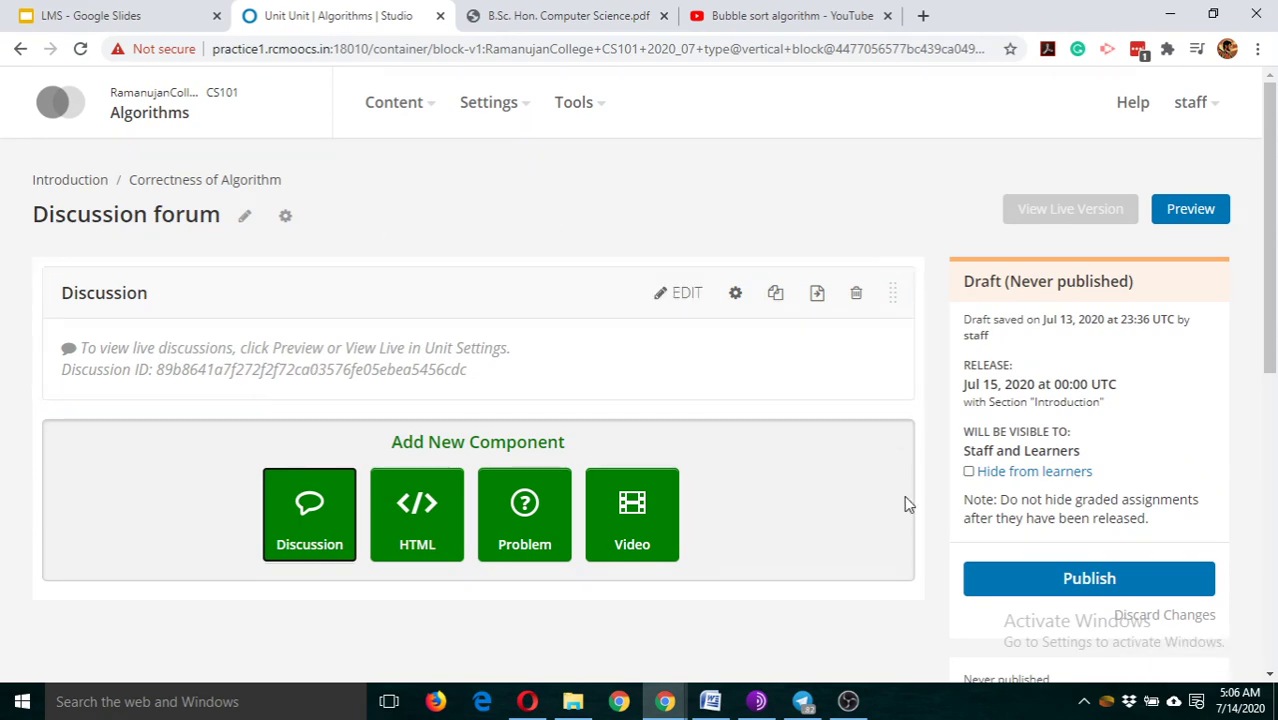
pyautogui.click(1032, 586)
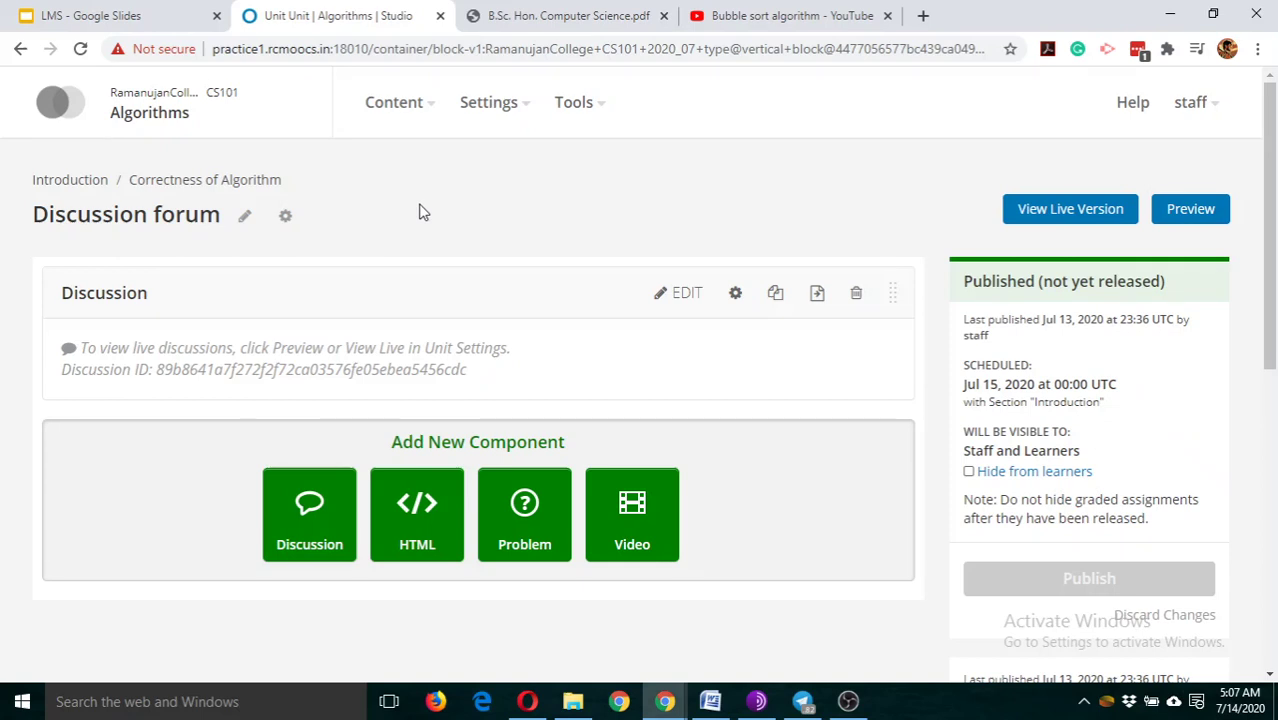
# Publish the pending changes of the Introduction section.
pyautogui.click(83, 186)
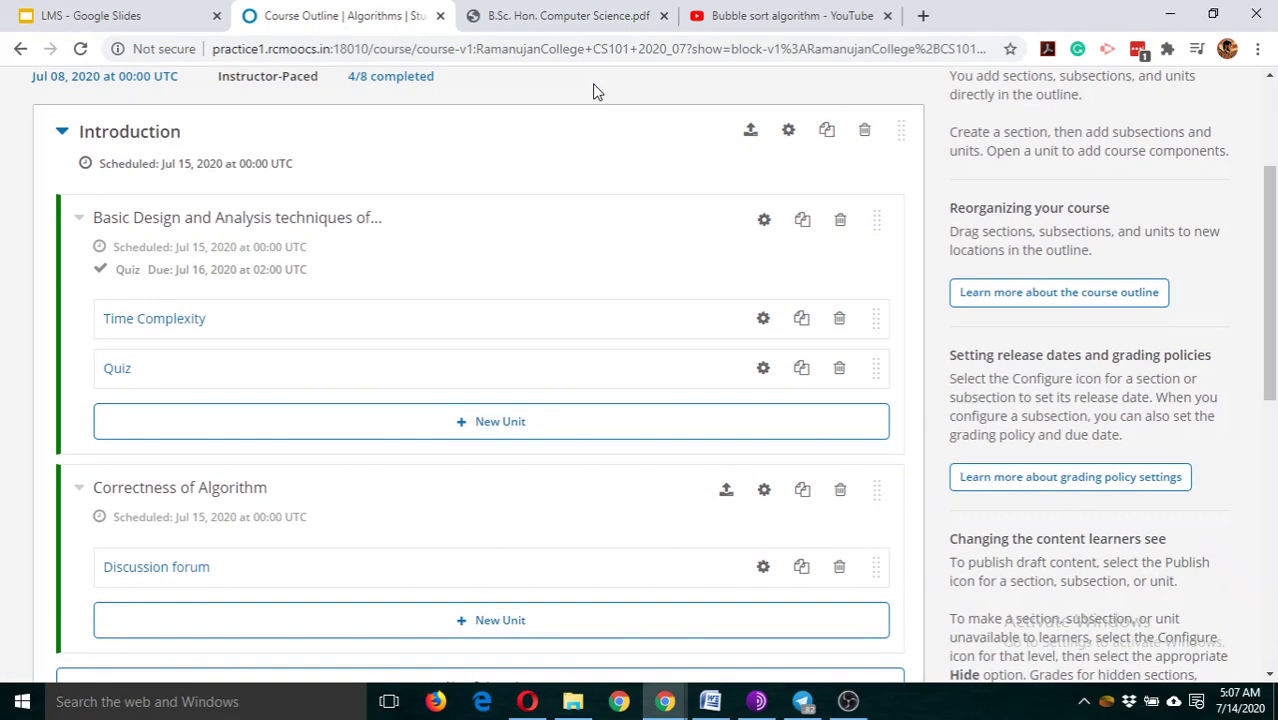
pyautogui.click(751, 134)
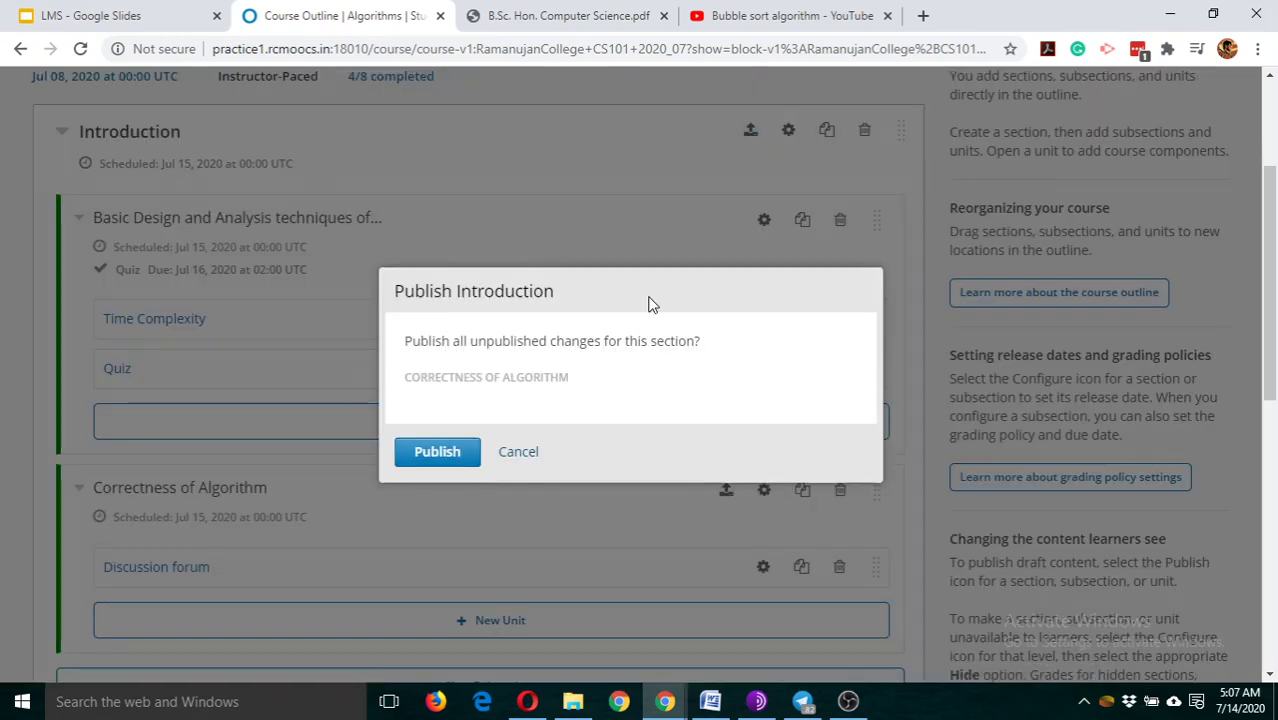
pyautogui.click(437, 452)
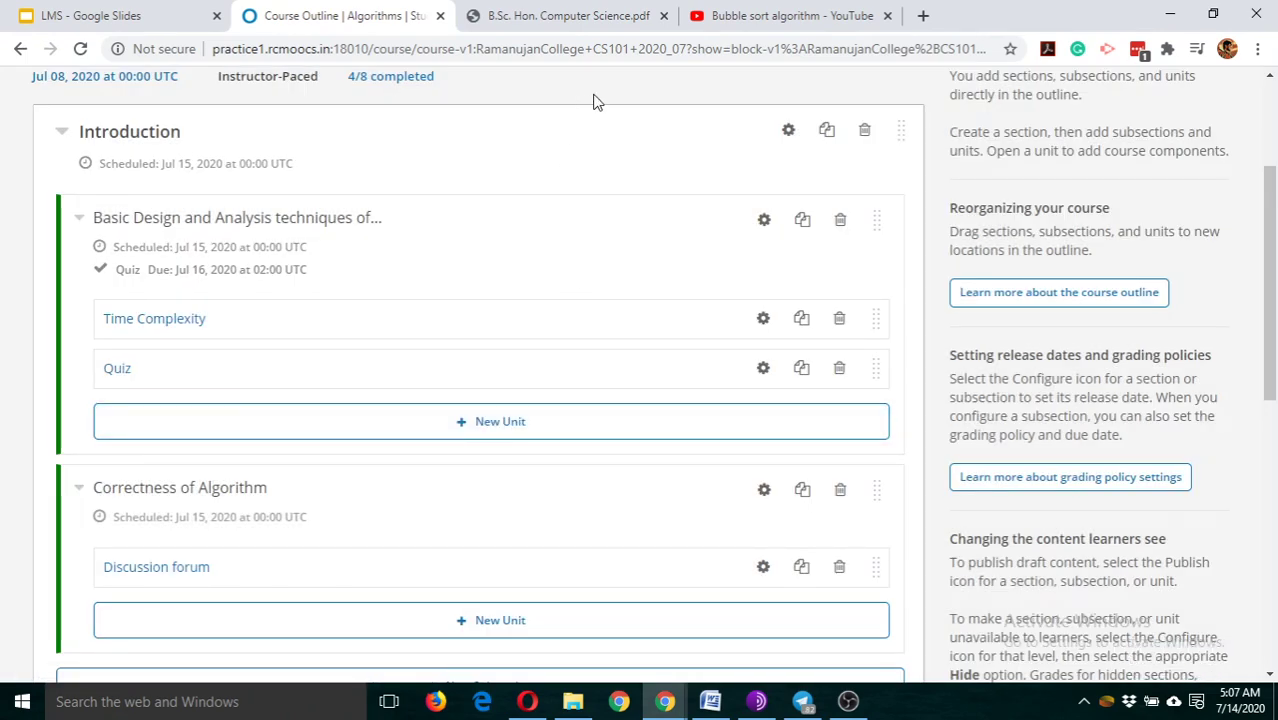
# Open the Introduction section settings and its Release Date calendar.
pyautogui.scroll(1, 593, 101)
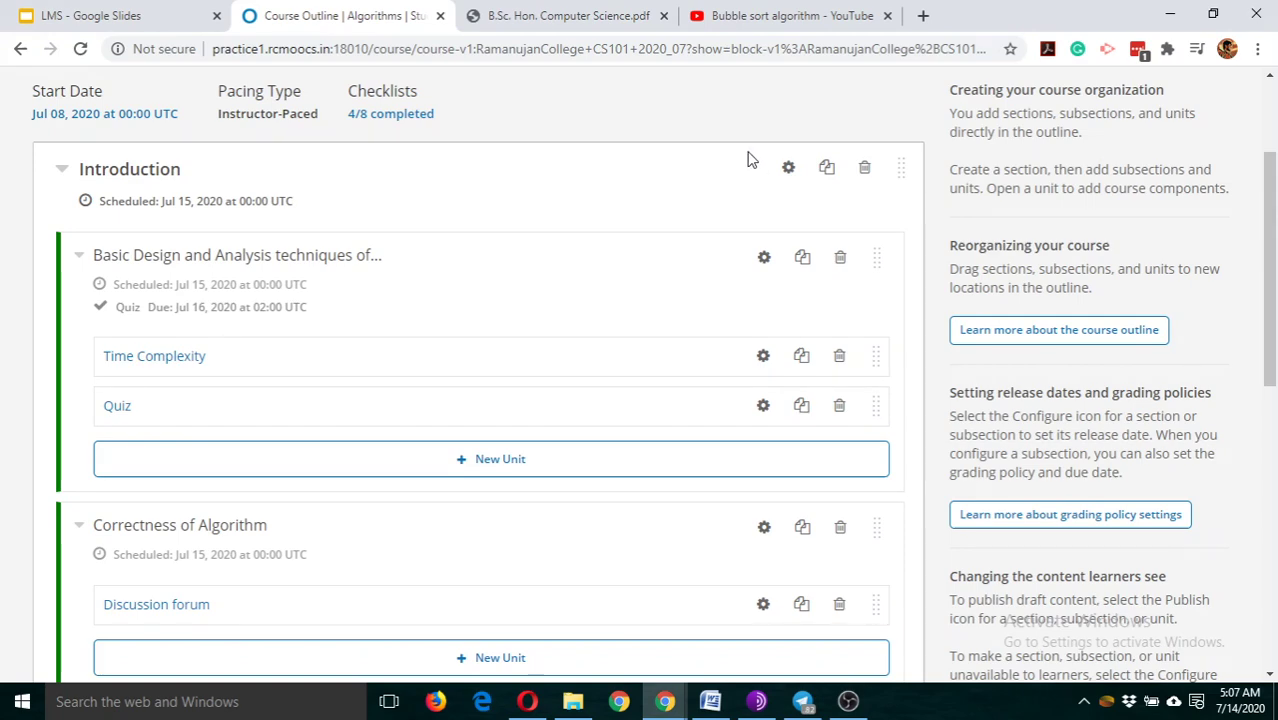
pyautogui.scroll(-5, 750, 160)
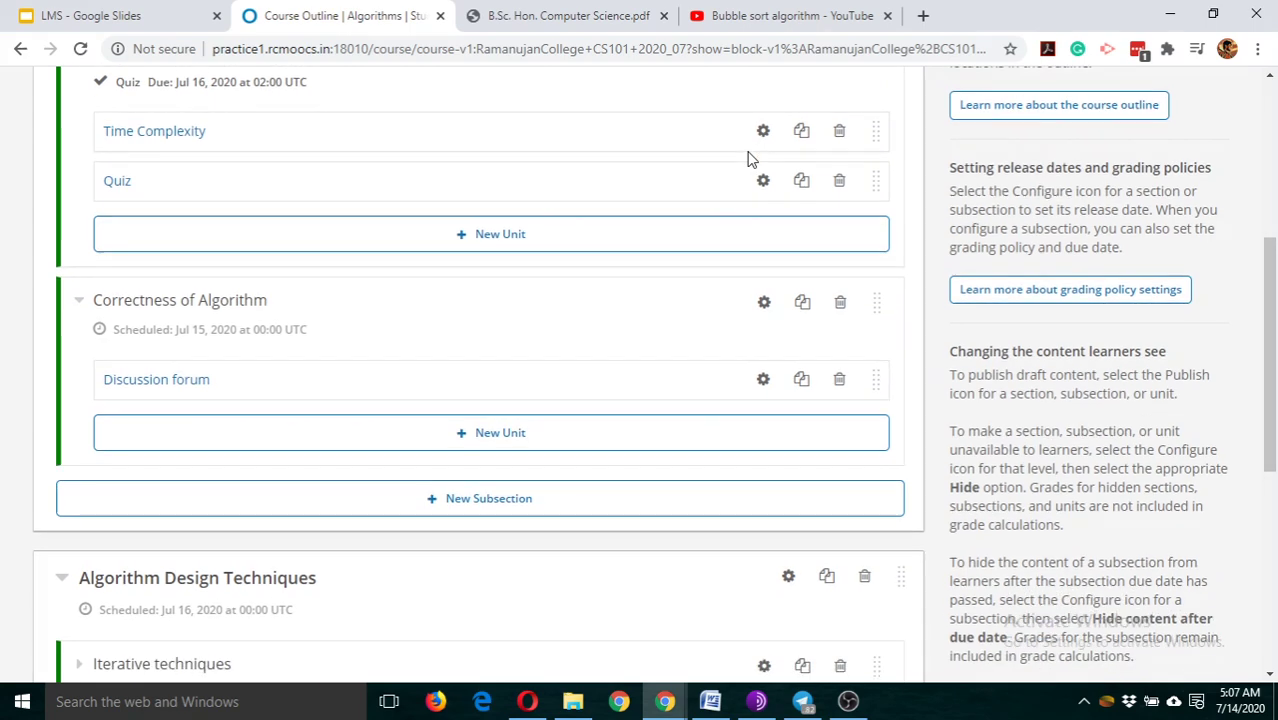
pyautogui.scroll(-6, 750, 160)
pyautogui.scroll(16, 750, 160)
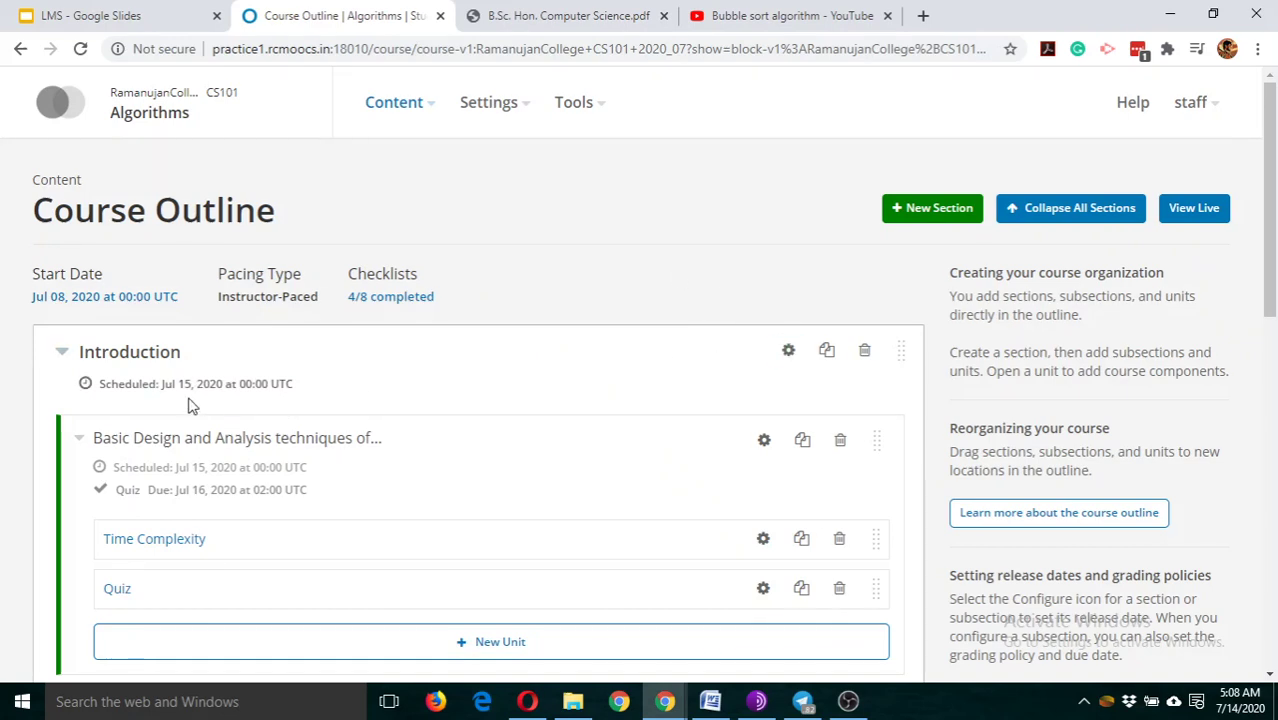
pyautogui.click(788, 352)
pyautogui.click(455, 433)
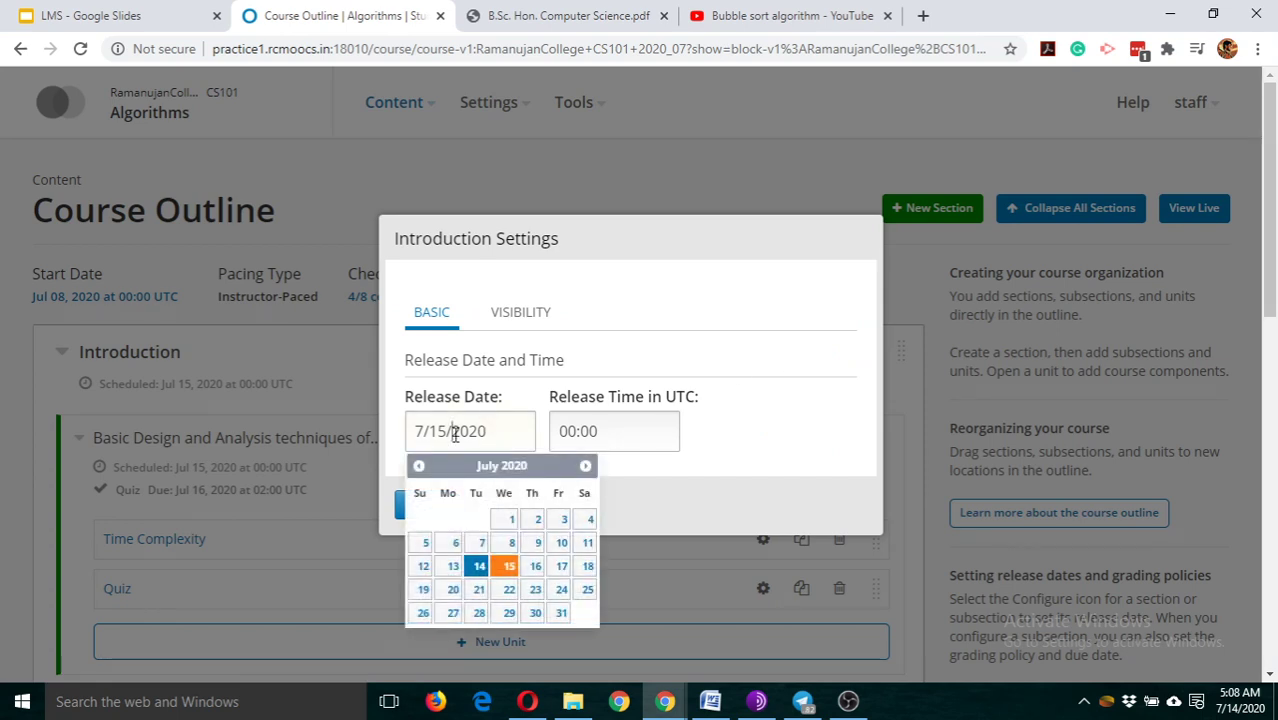
# Set the Introduction release date to July 13, 2020 and save it.
pyautogui.click(454, 570)
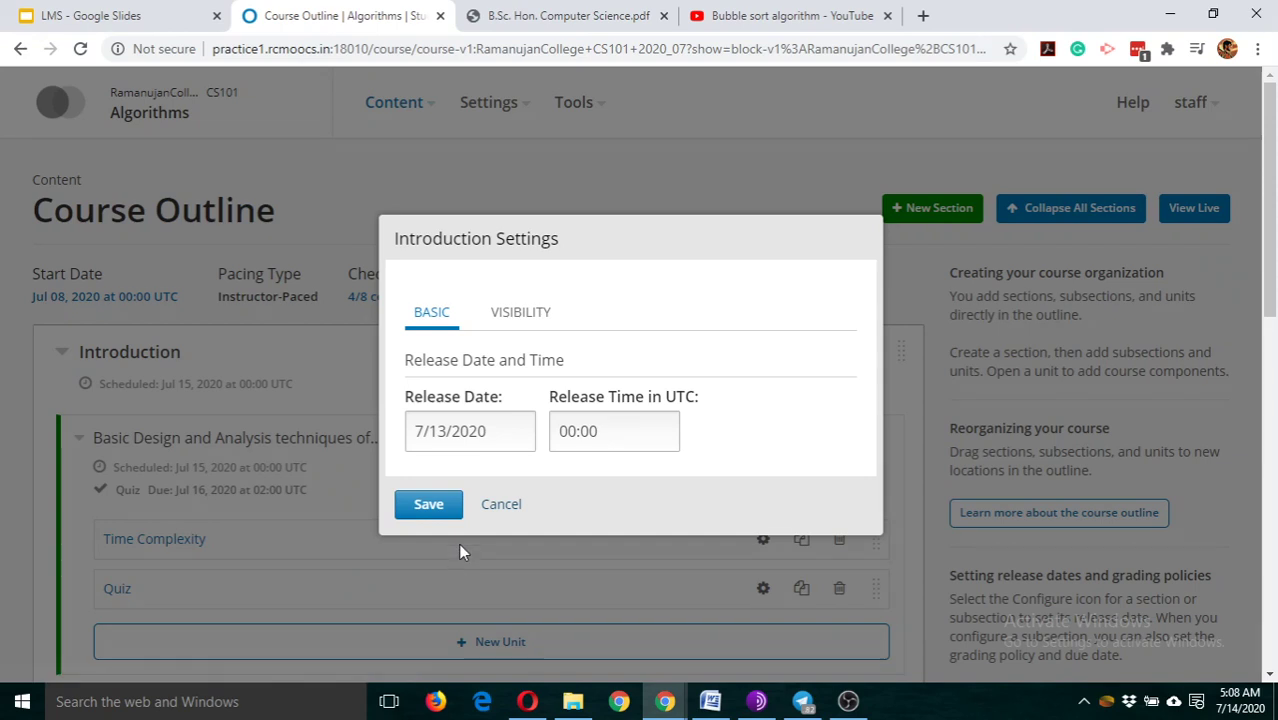
pyautogui.click(434, 503)
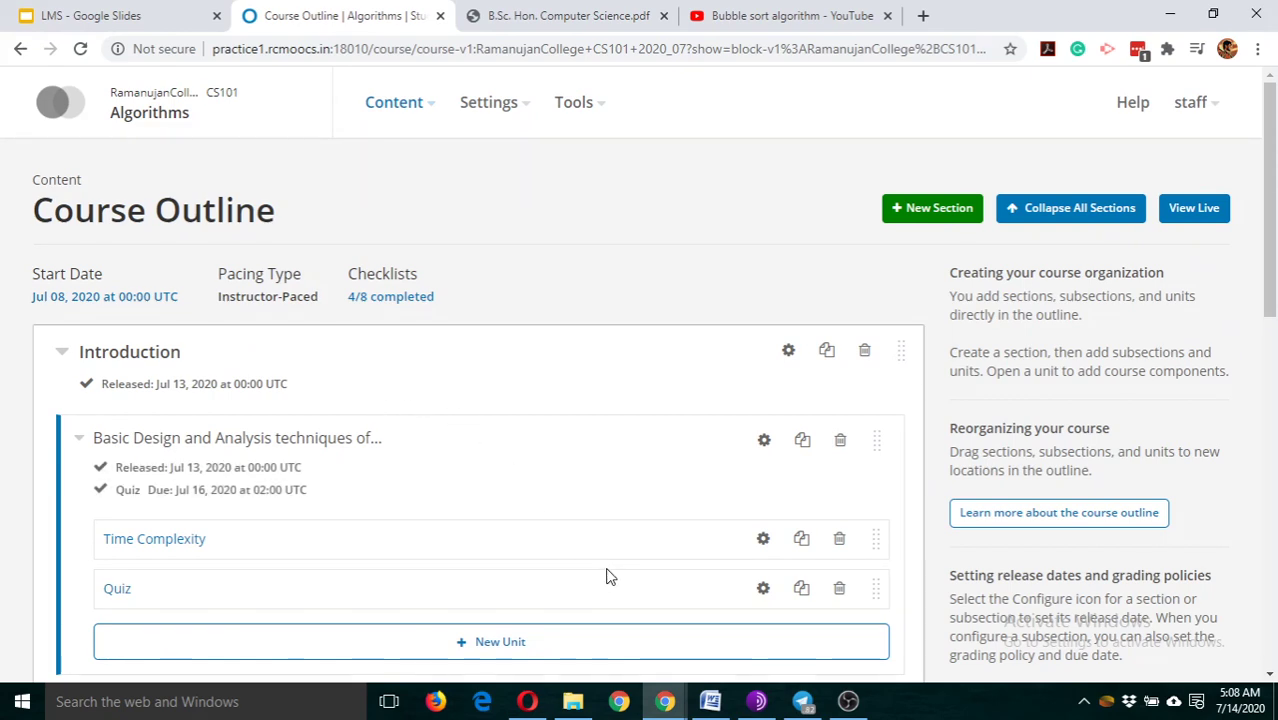
pyautogui.click(664, 700)
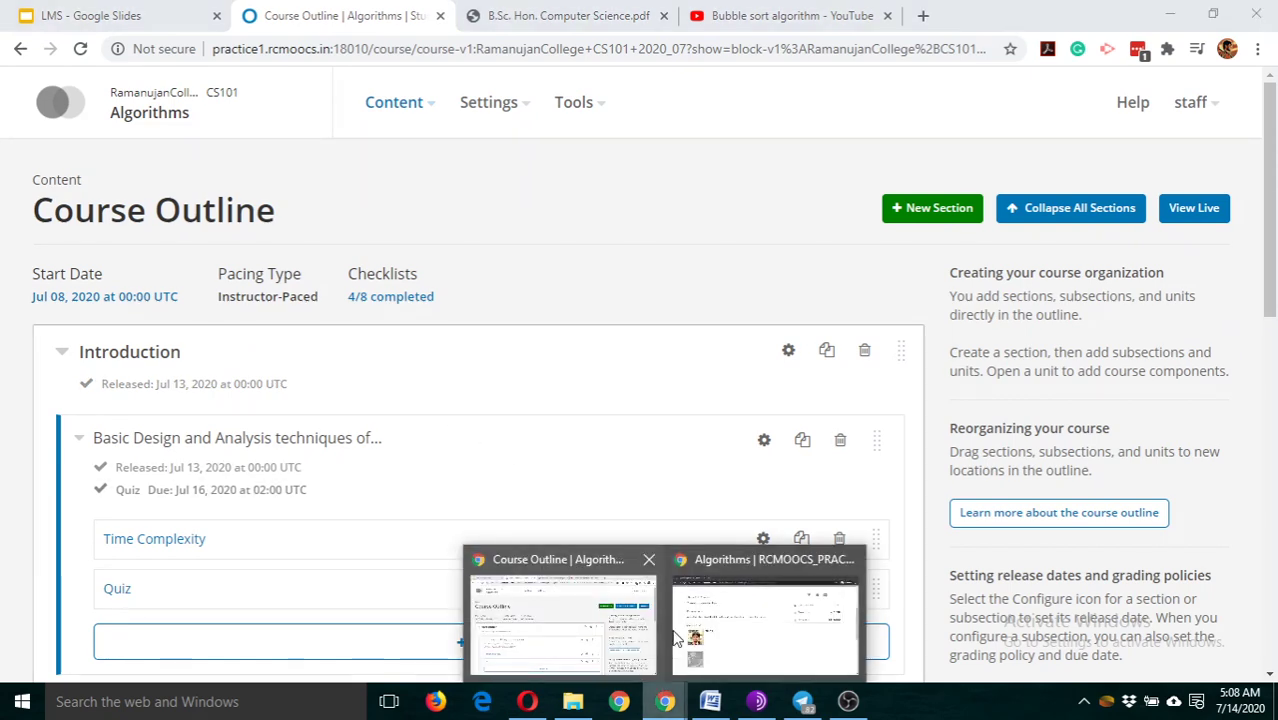
# In the incognito LMS window, reload, open Courses, and view the Algorithms CS101 about page.
pyautogui.click(742, 562)
pyautogui.click(80, 49)
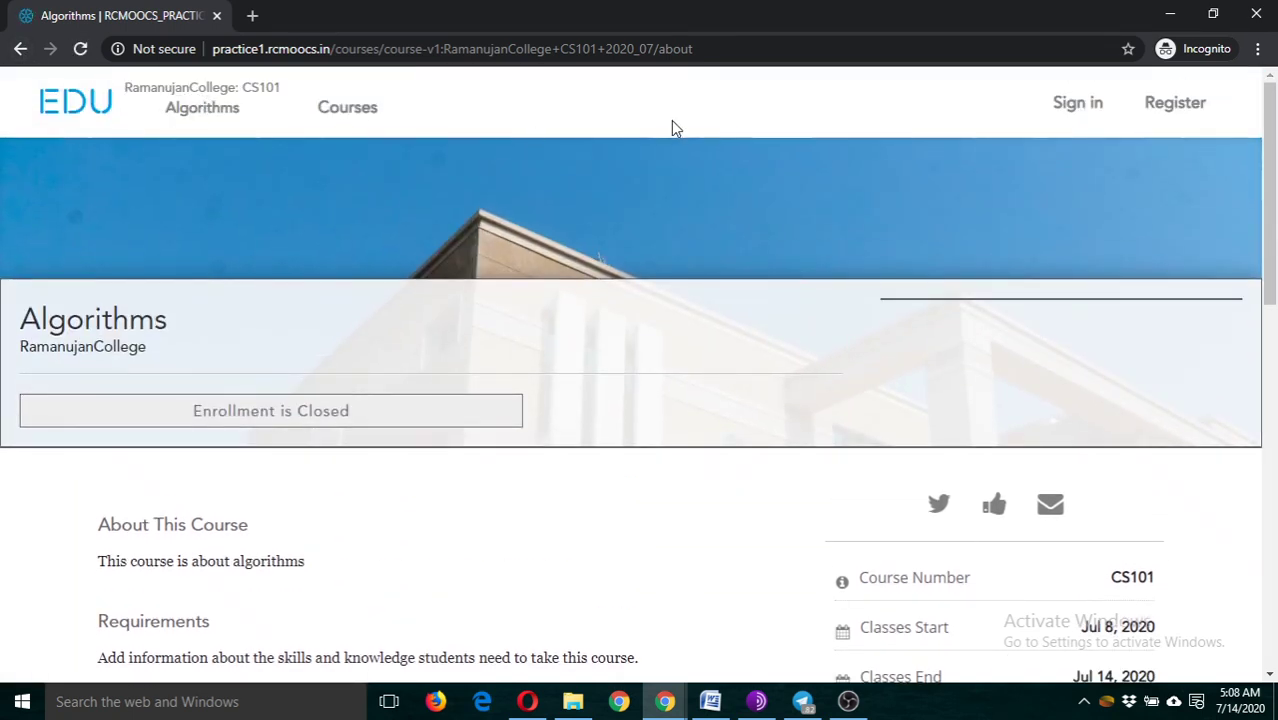
pyautogui.click(358, 121)
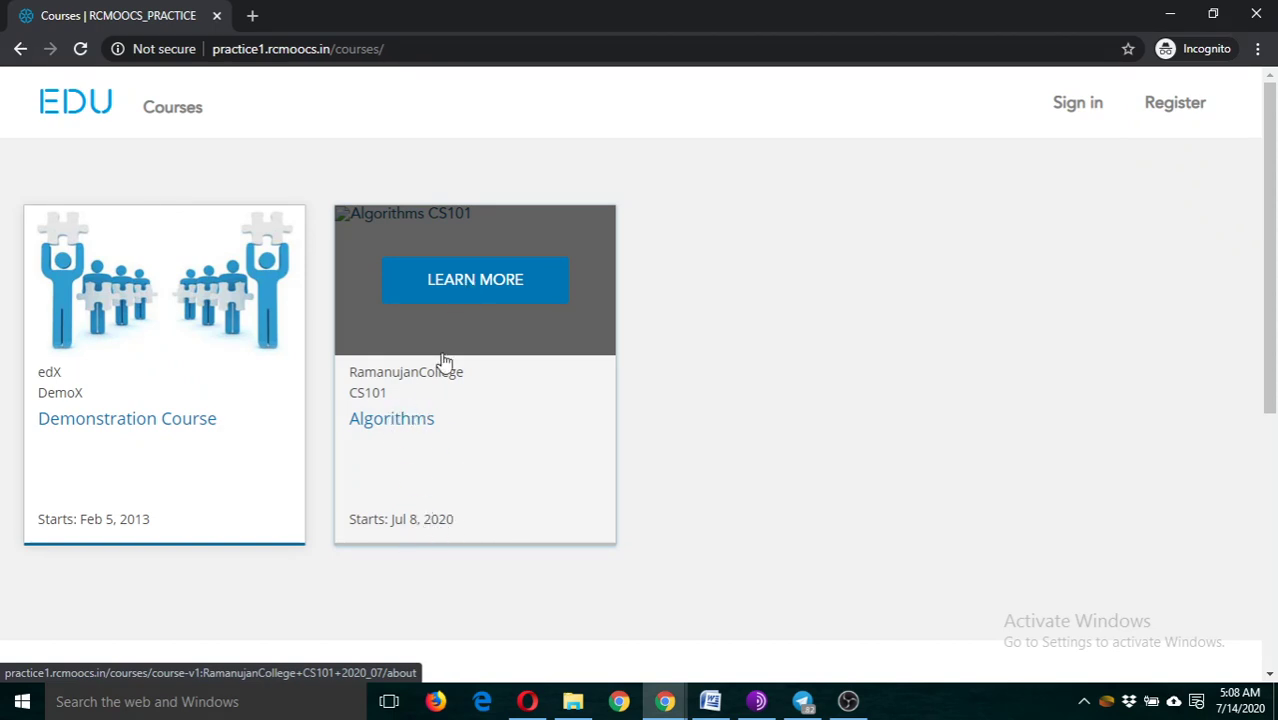
pyautogui.click(415, 418)
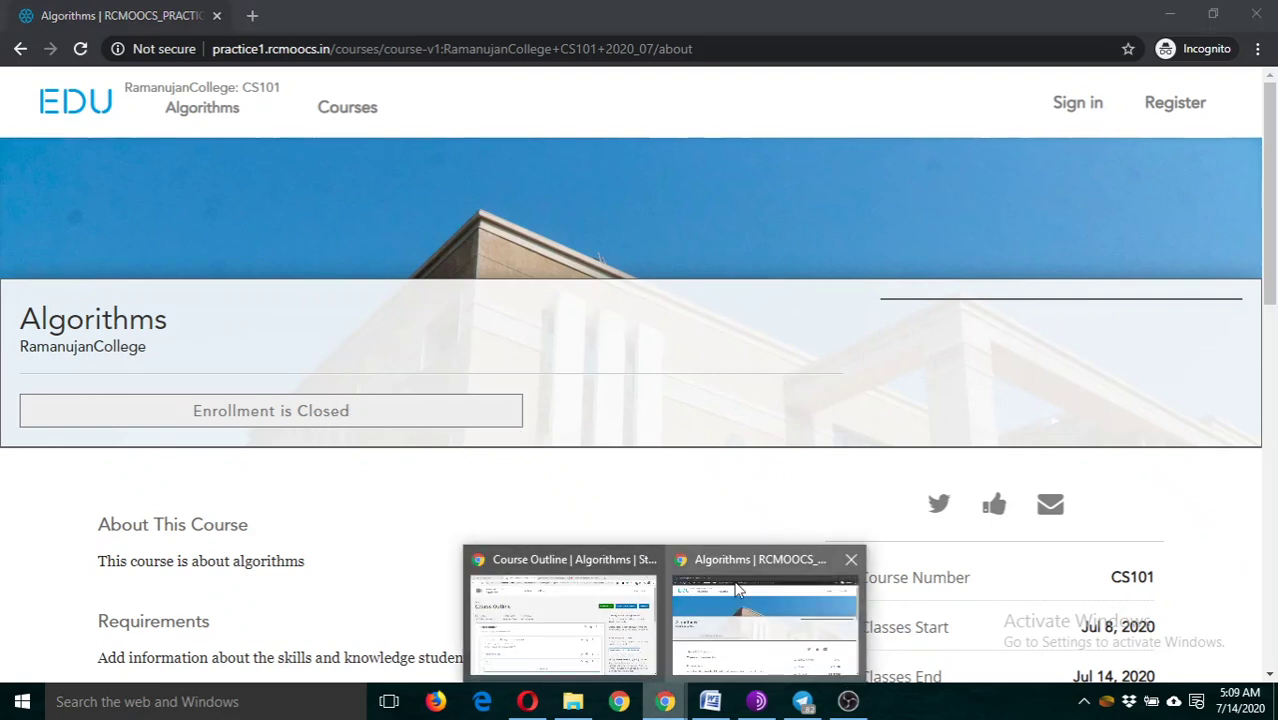
pyautogui.click(666, 703)
# Go to the course's Schedule & Details settings page in Studio.
pyautogui.click(562, 605)
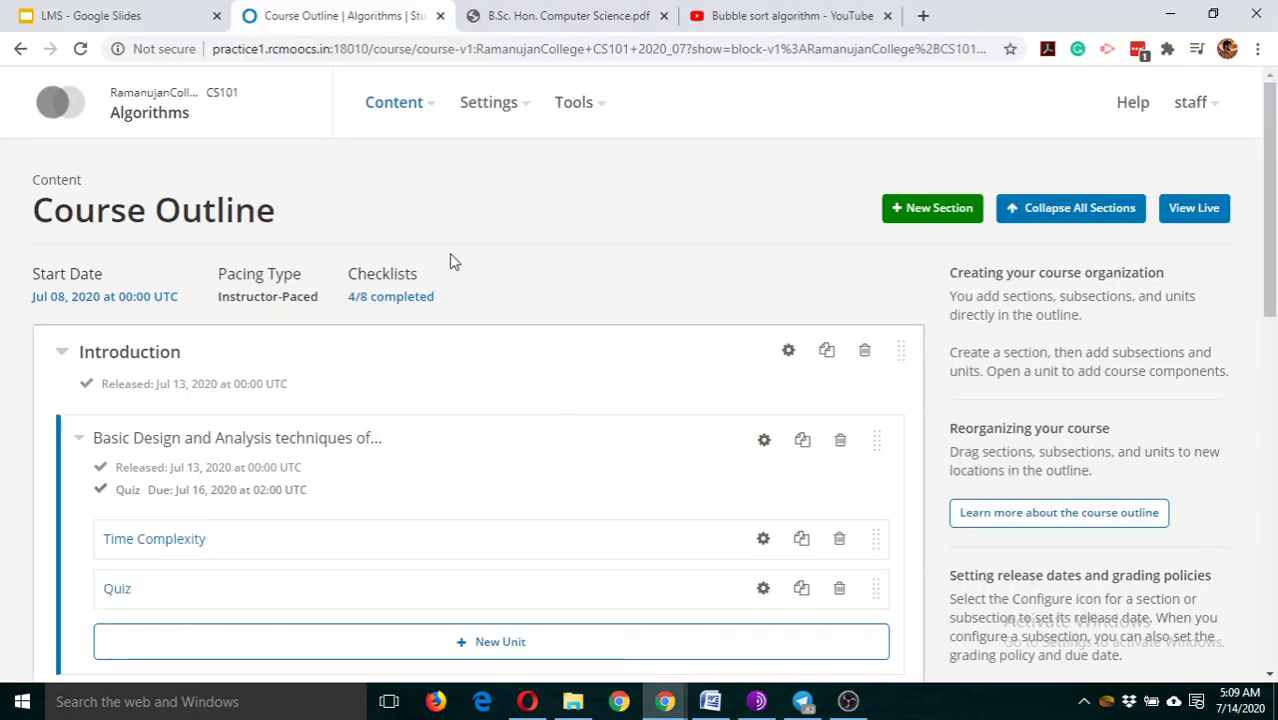
pyautogui.click(510, 110)
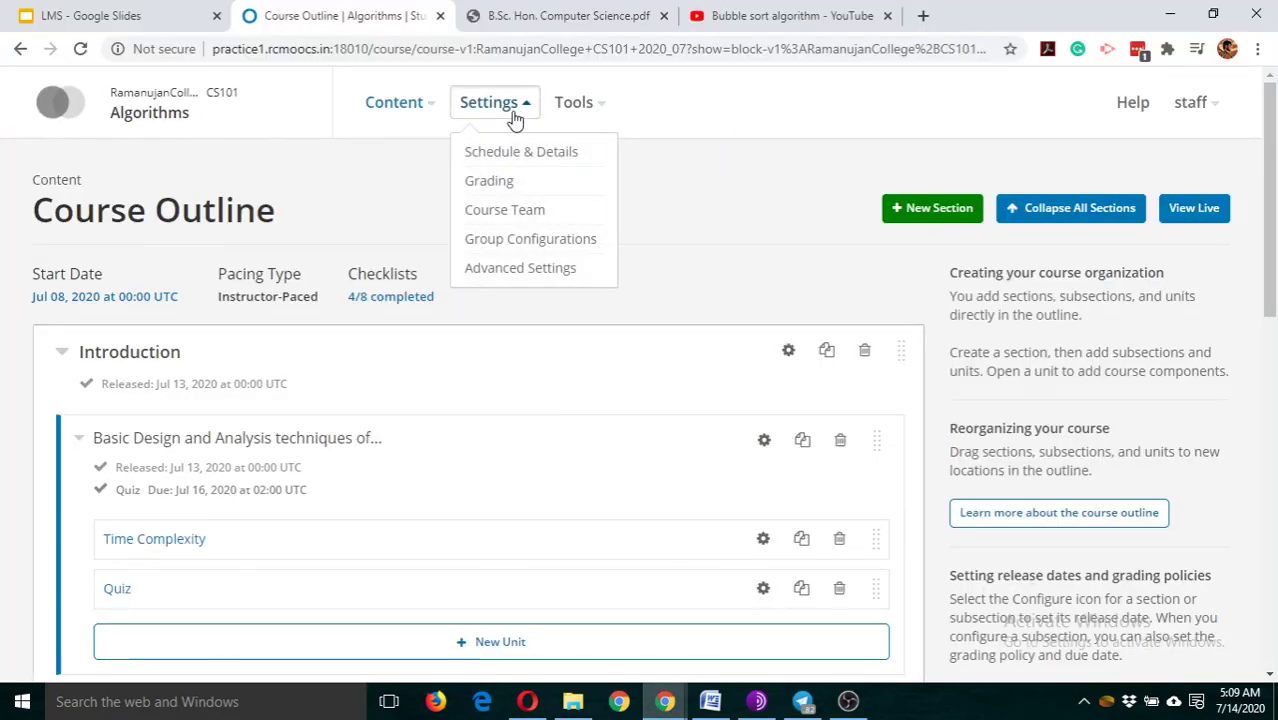
pyautogui.click(498, 152)
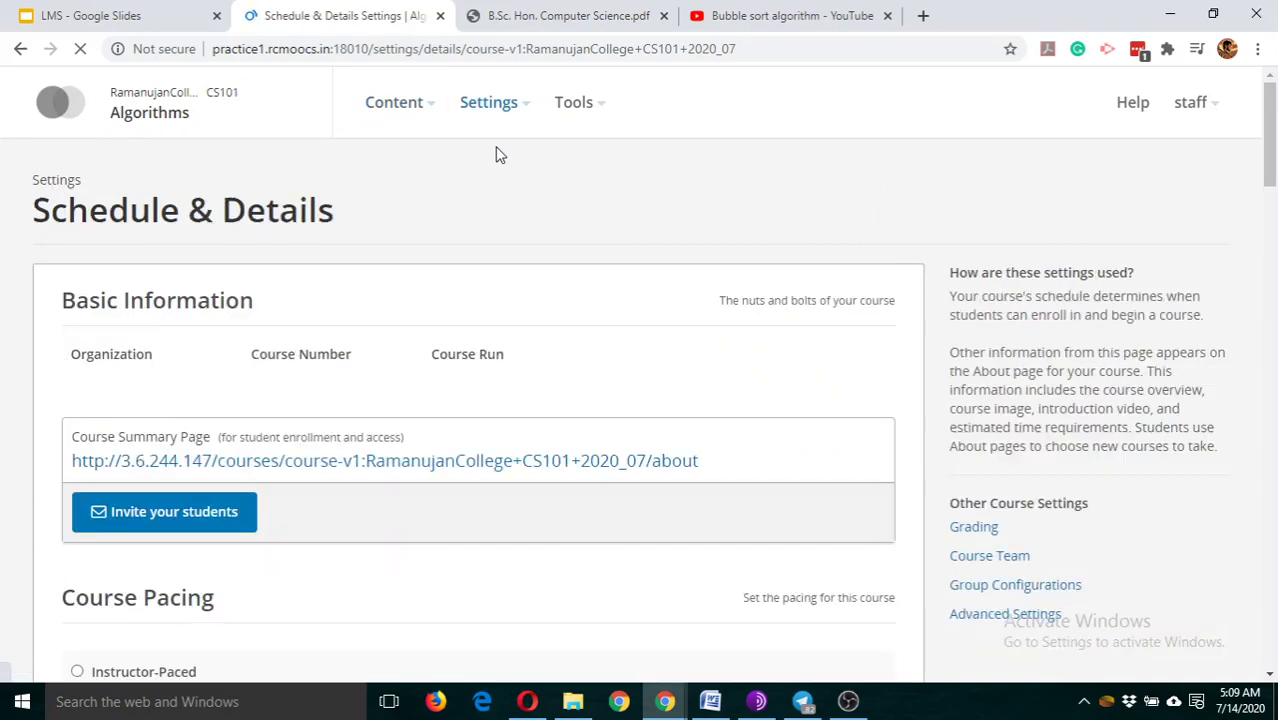
pyautogui.scroll(-5, 500, 155)
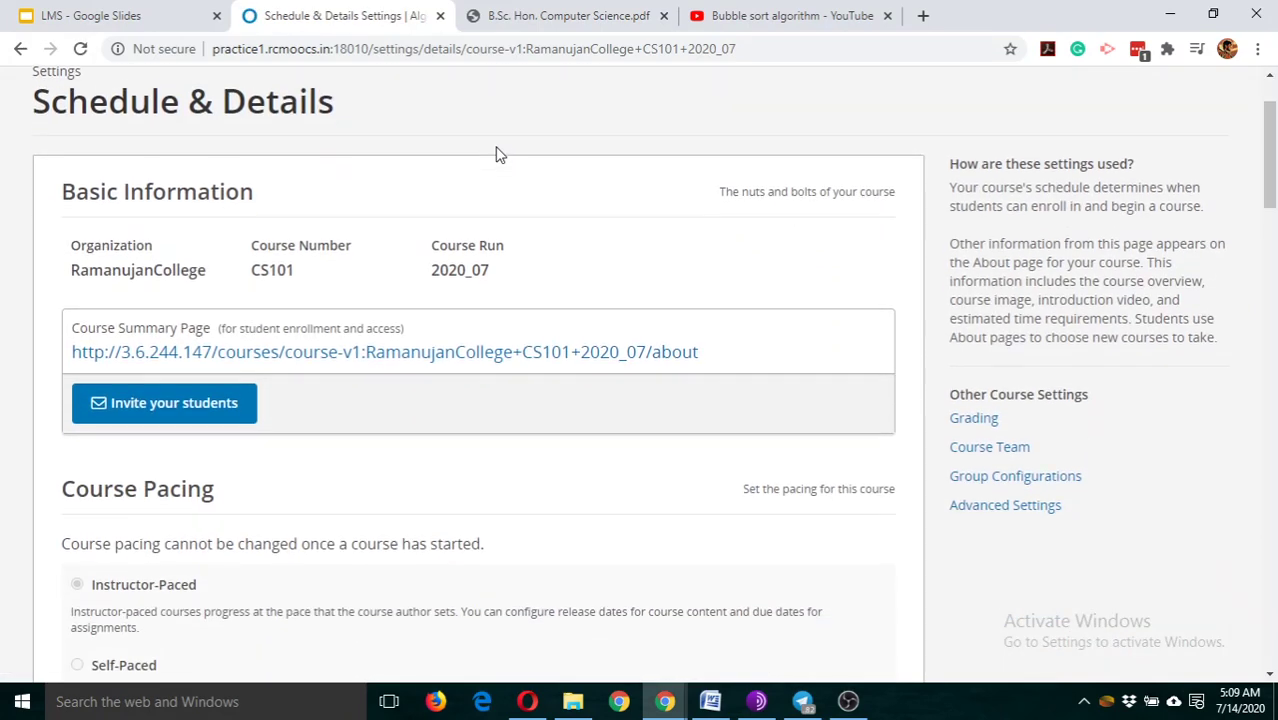
pyautogui.scroll(-4, 498, 153)
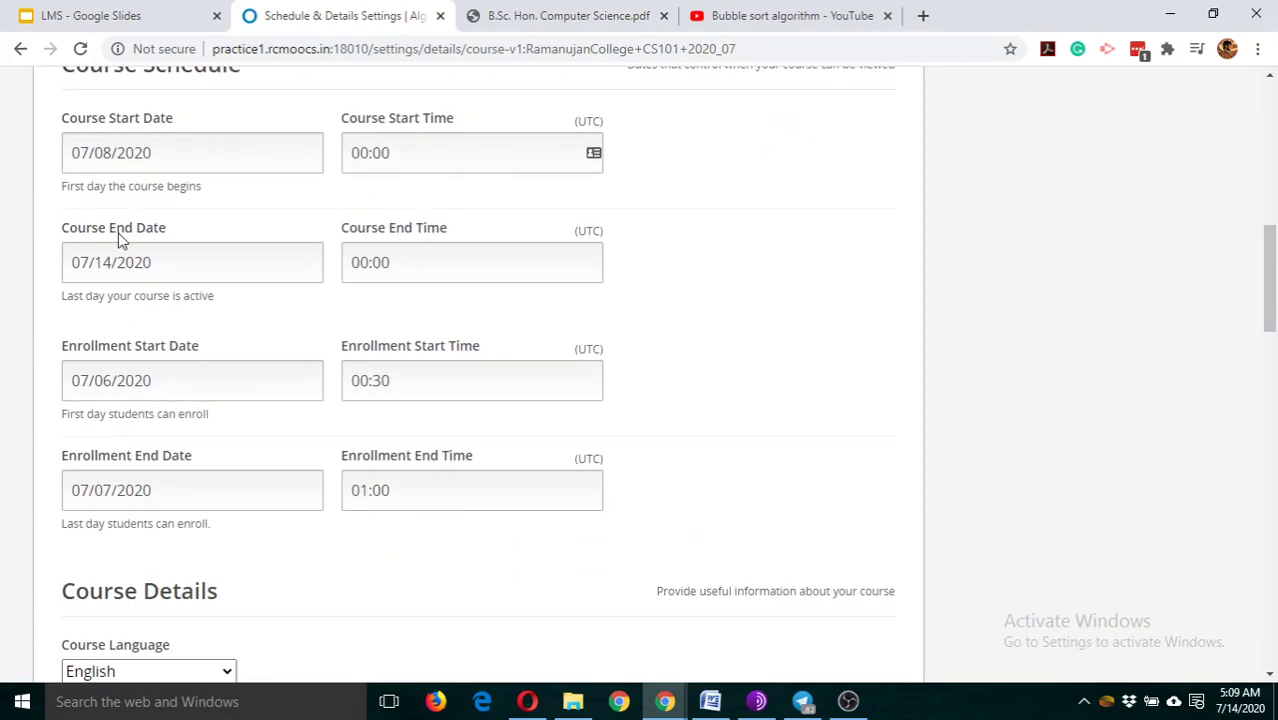
# Set enrollment to start 07/06/2020 and end 07/15/2020.
pyautogui.click(120, 380)
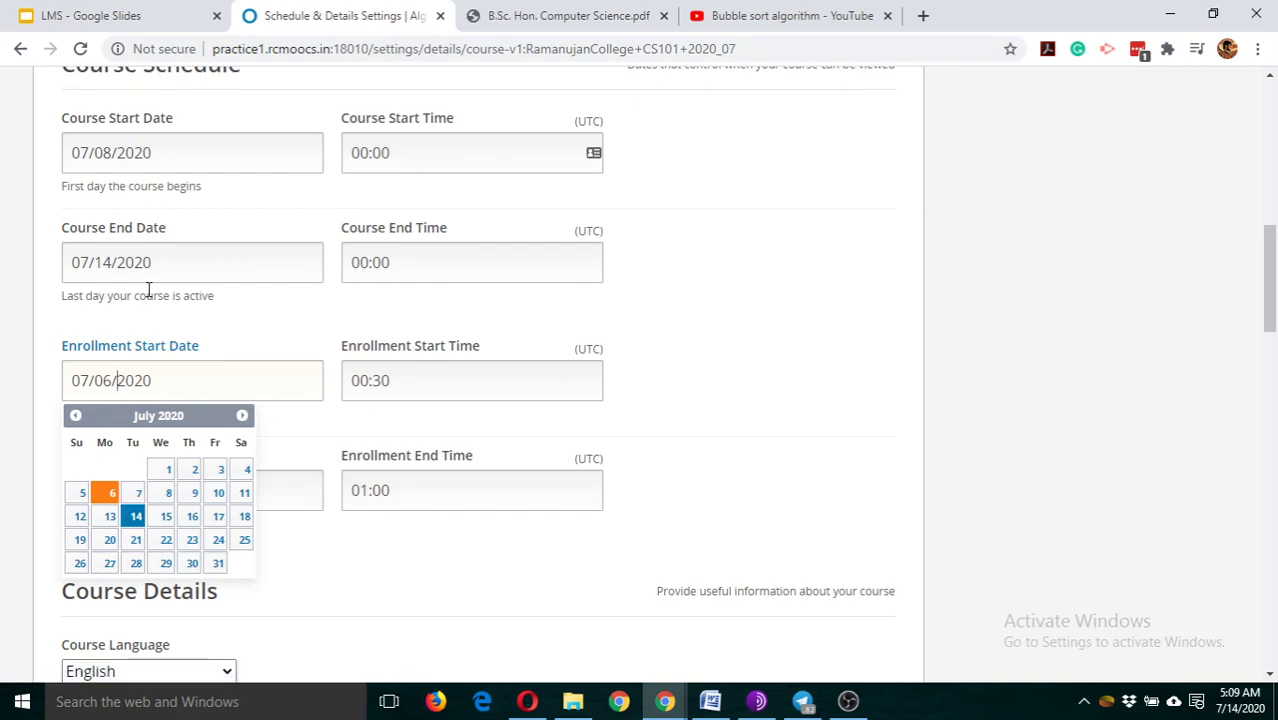
pyautogui.click(175, 365)
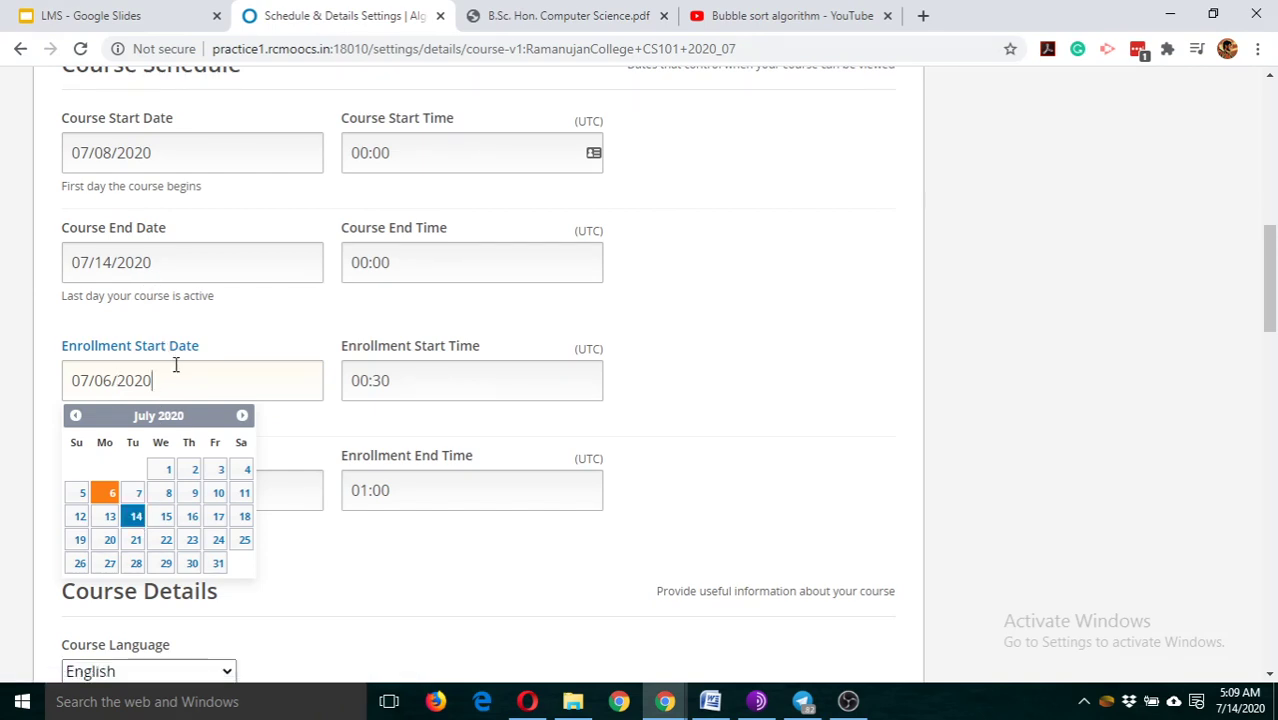
pyautogui.click(225, 317)
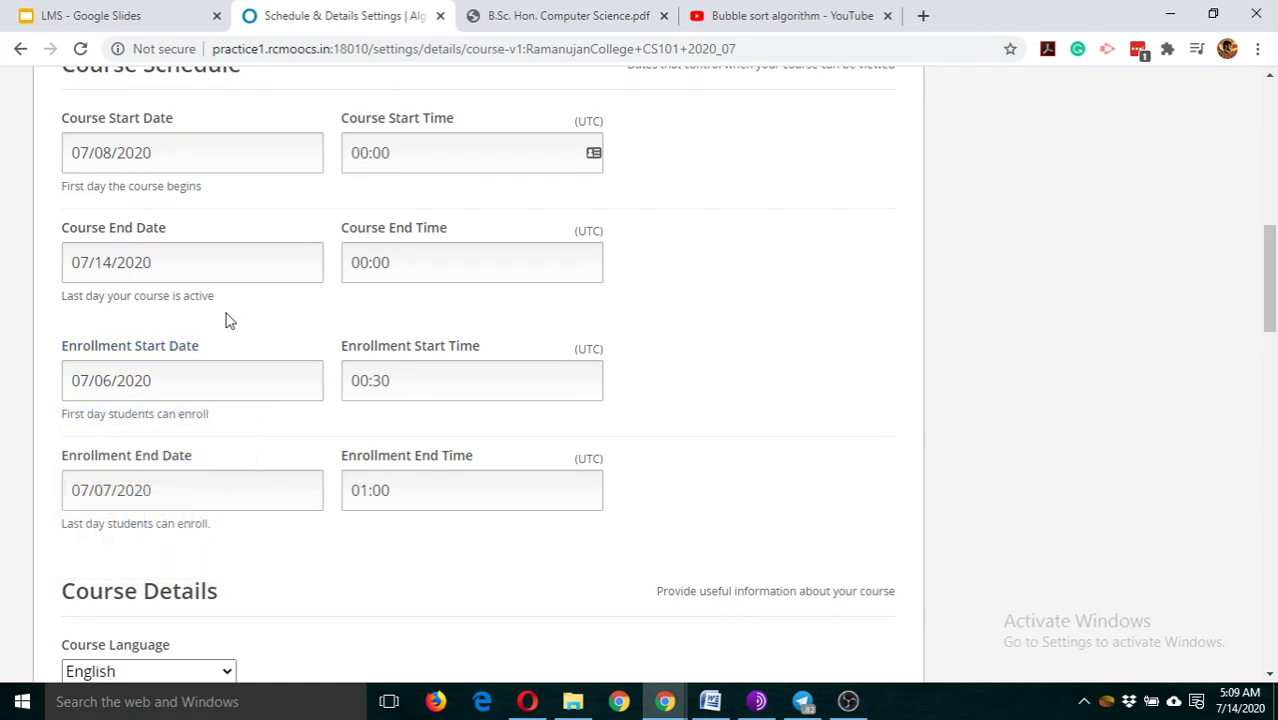
pyautogui.click(118, 489)
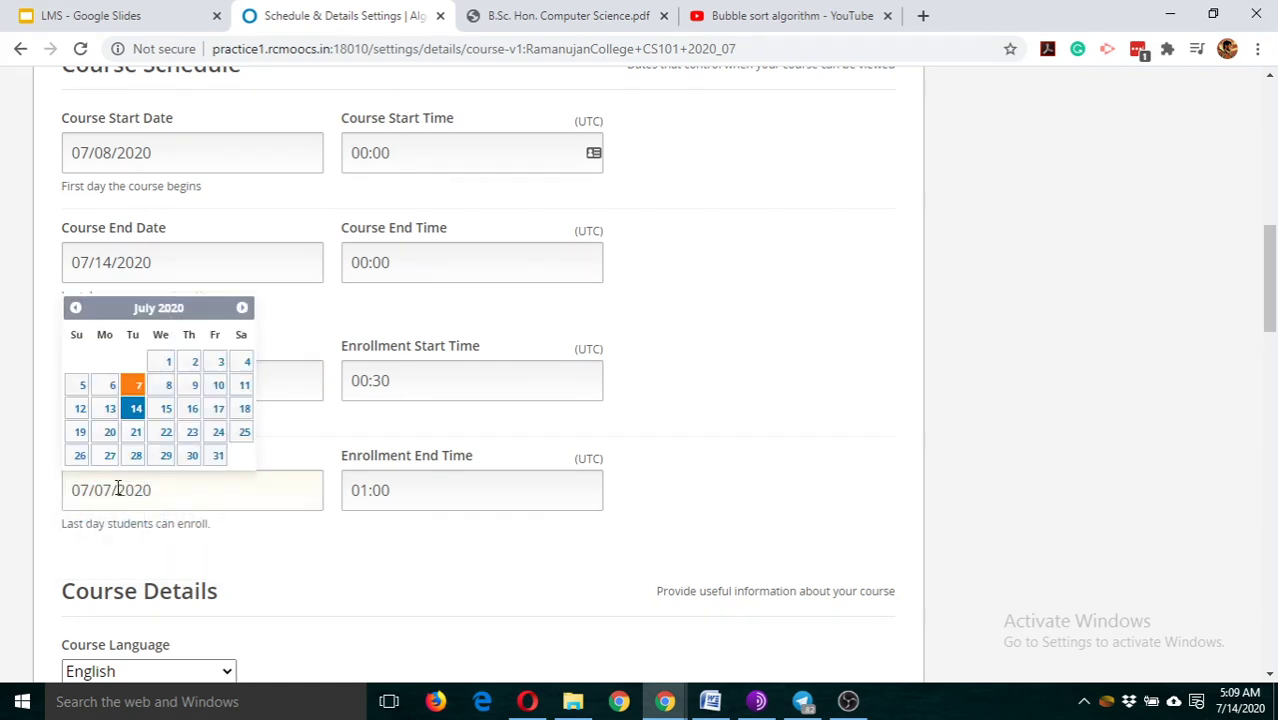
pyautogui.click(158, 413)
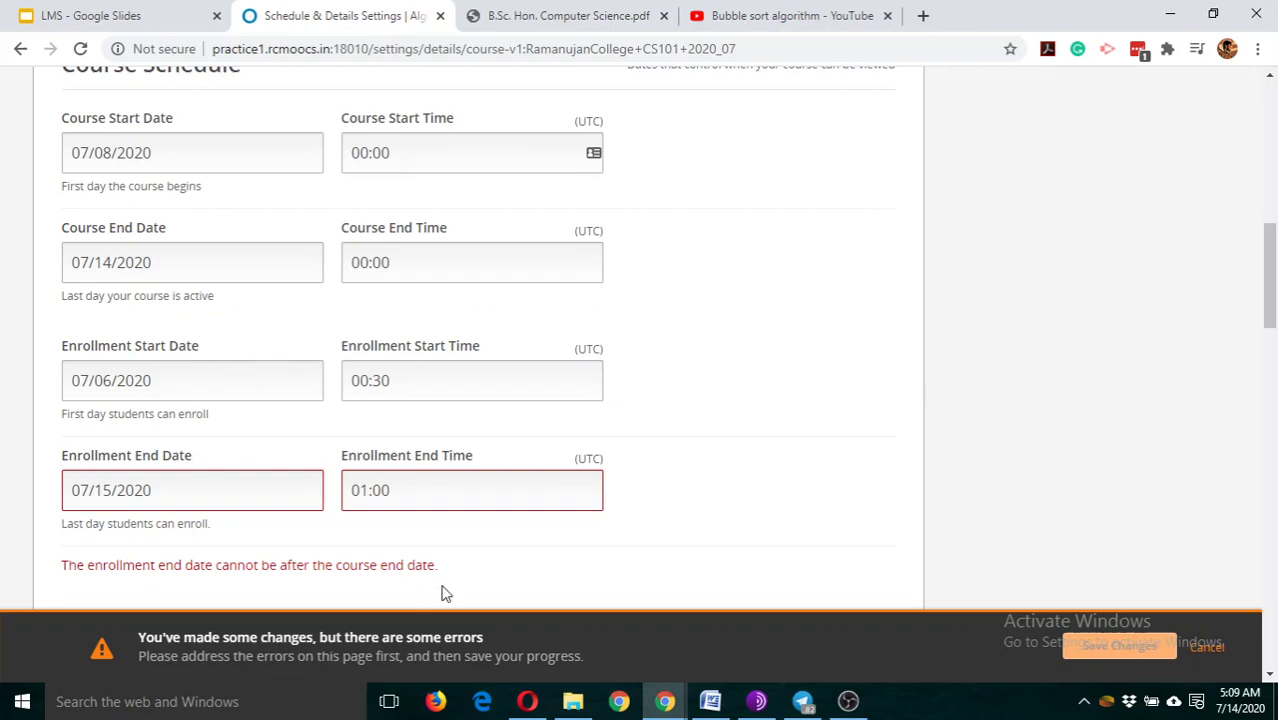
# Change the course end date to 07/17/2020 and save the schedule changes.
pyautogui.tripleClick(1118, 652)
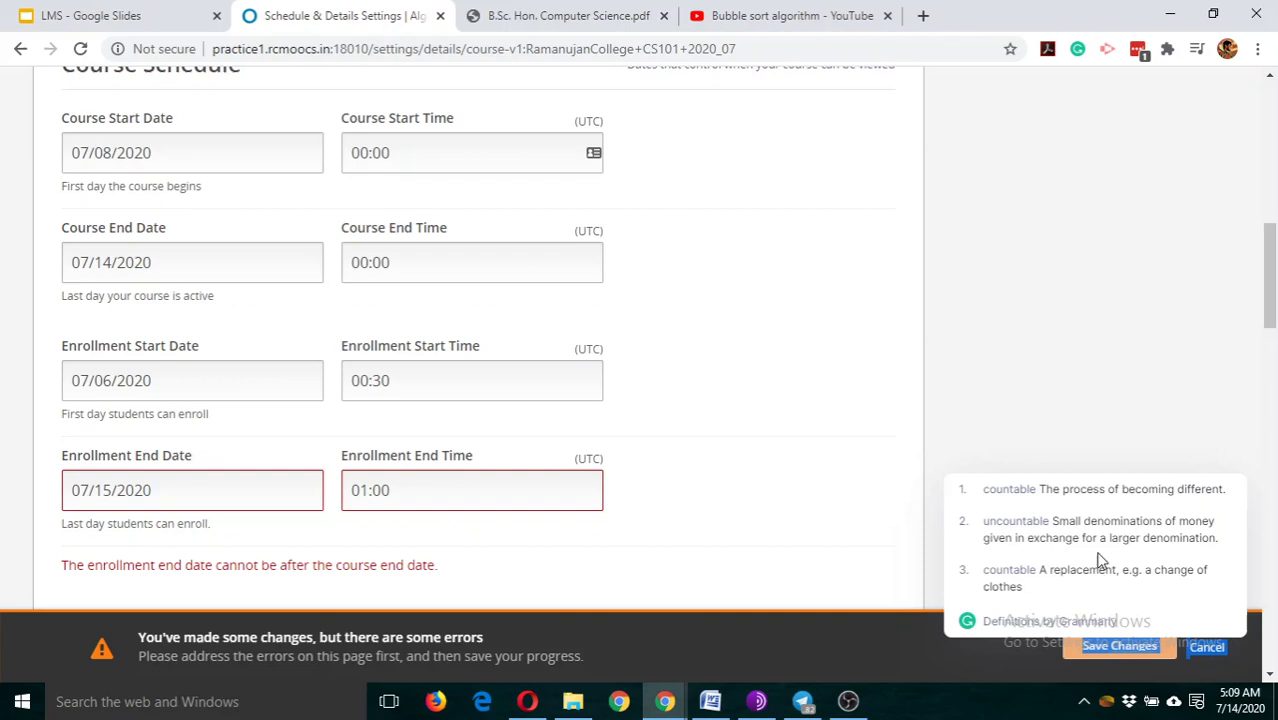
pyautogui.click(824, 411)
pyautogui.scroll(1, 826, 412)
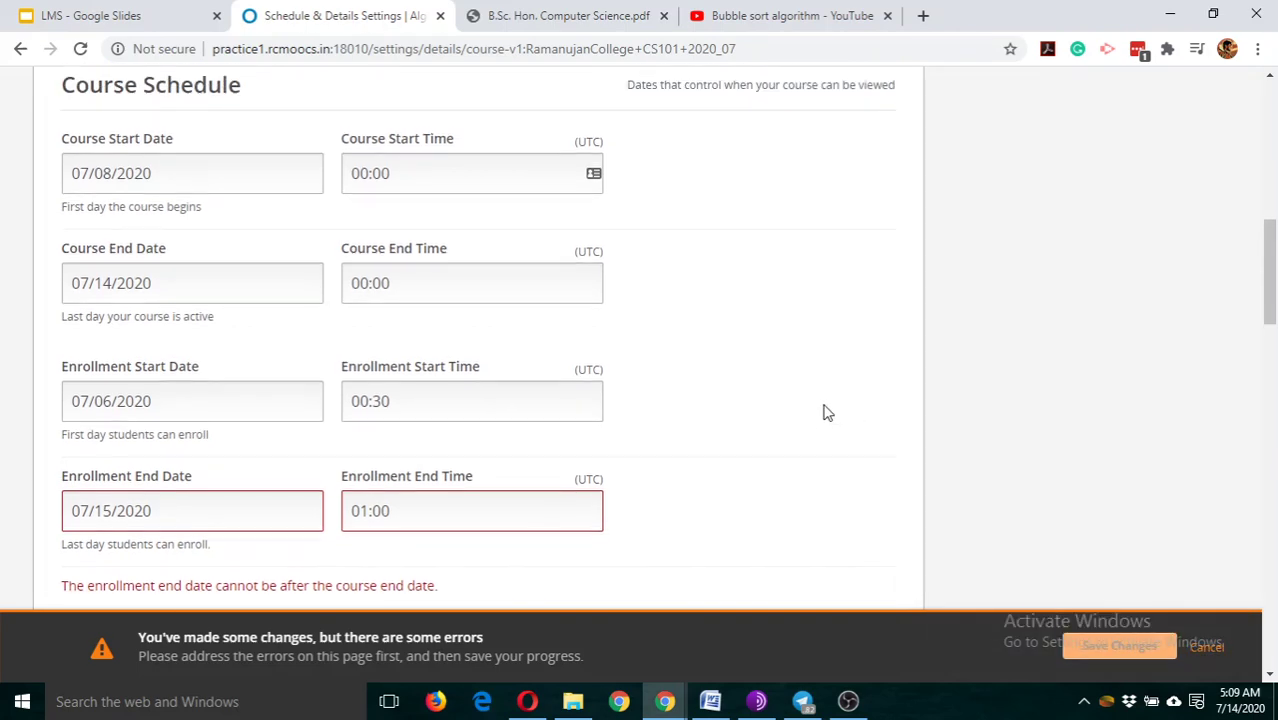
pyautogui.scroll(-1, 826, 412)
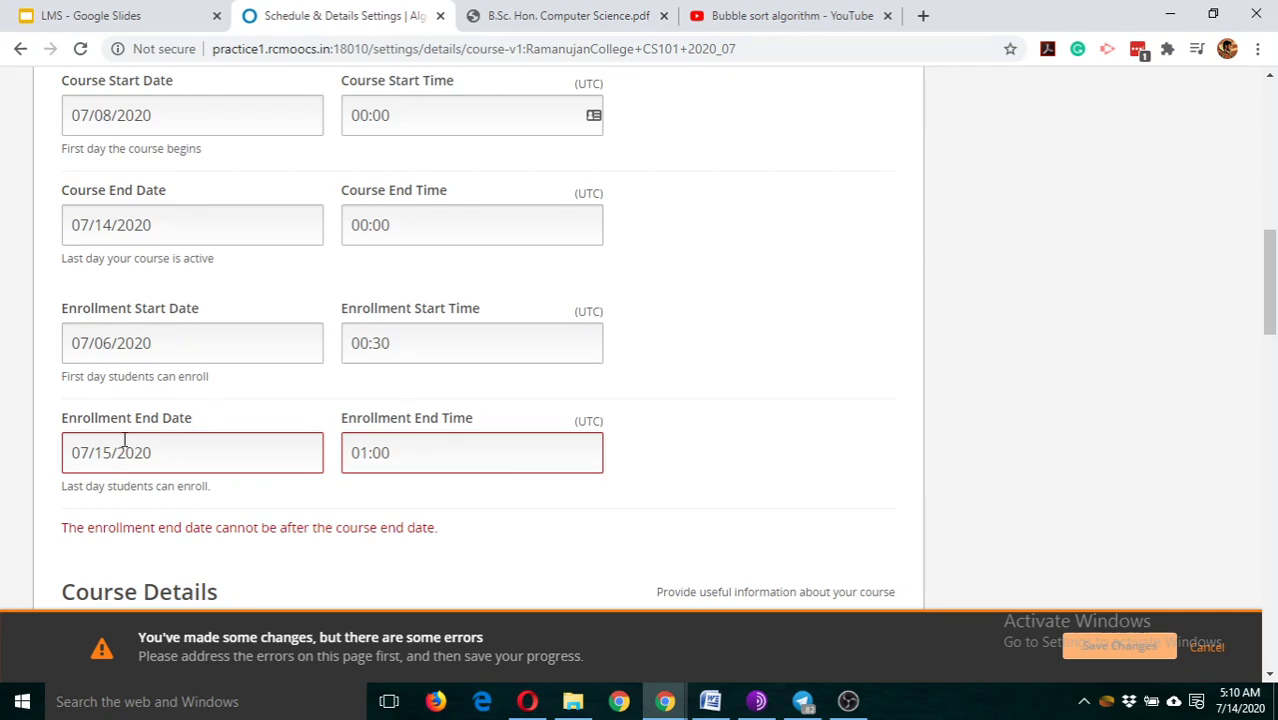
pyautogui.click(116, 225)
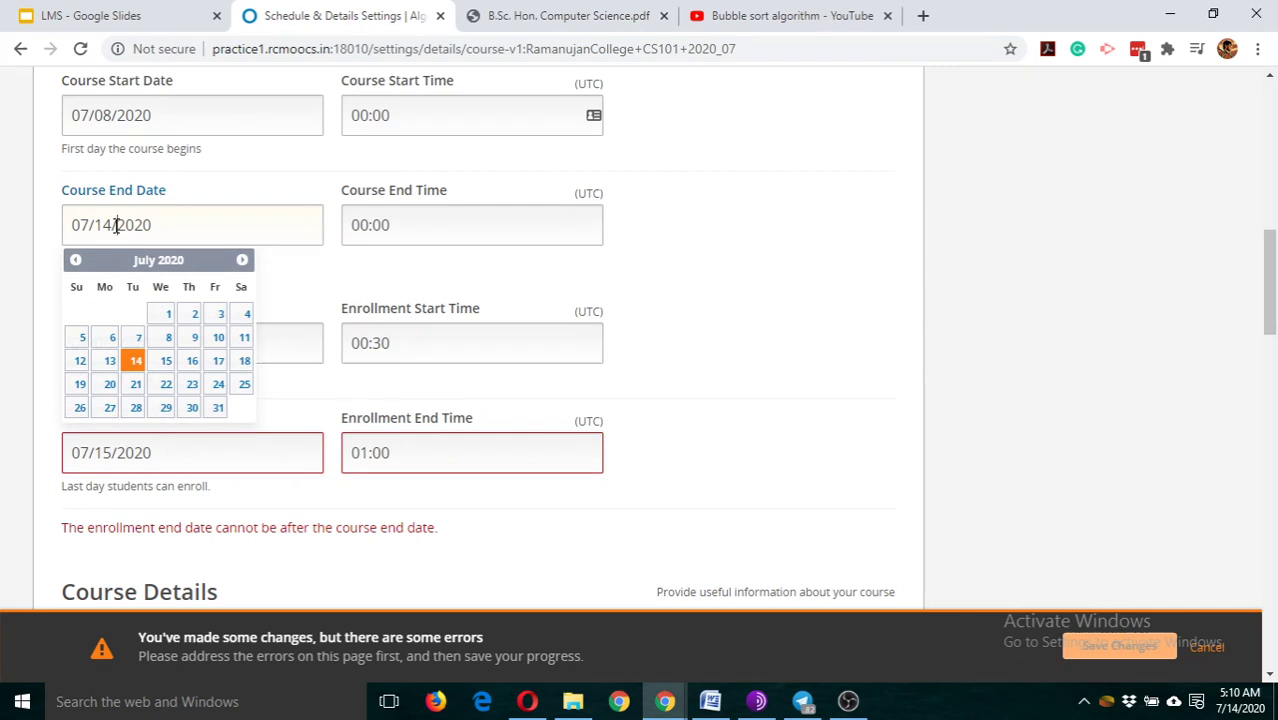
pyautogui.click(218, 361)
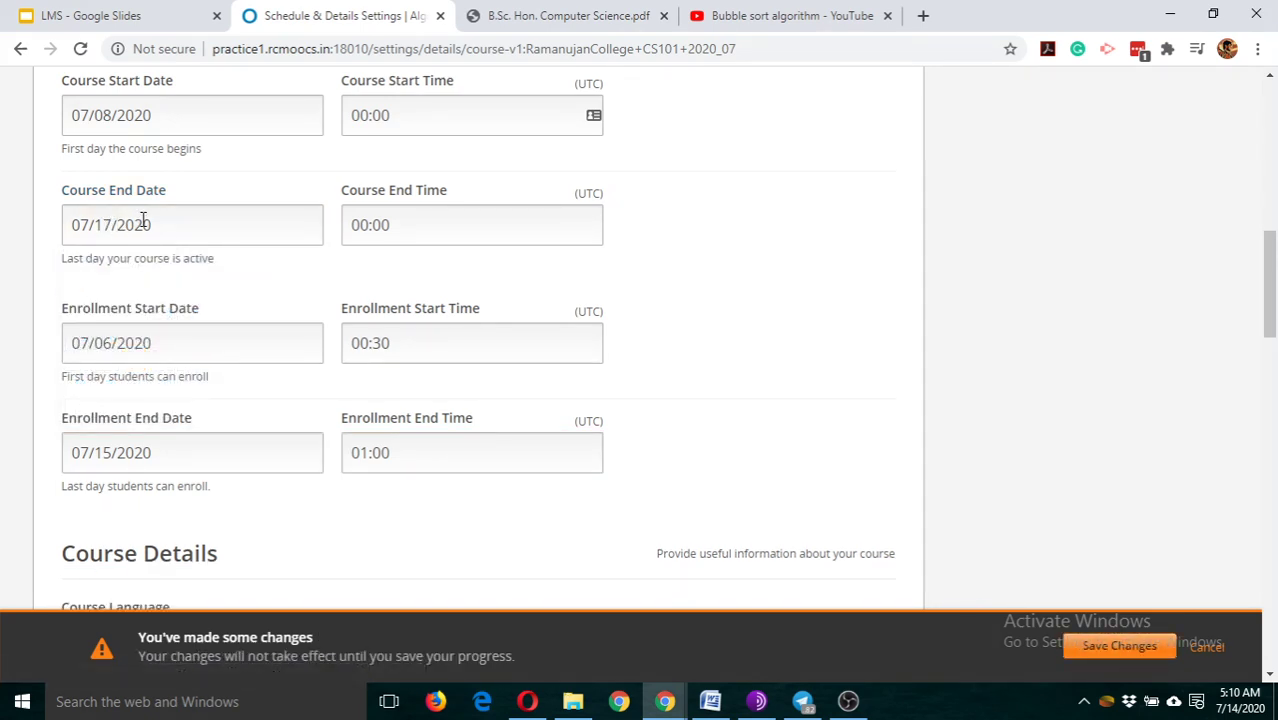
pyautogui.click(1118, 648)
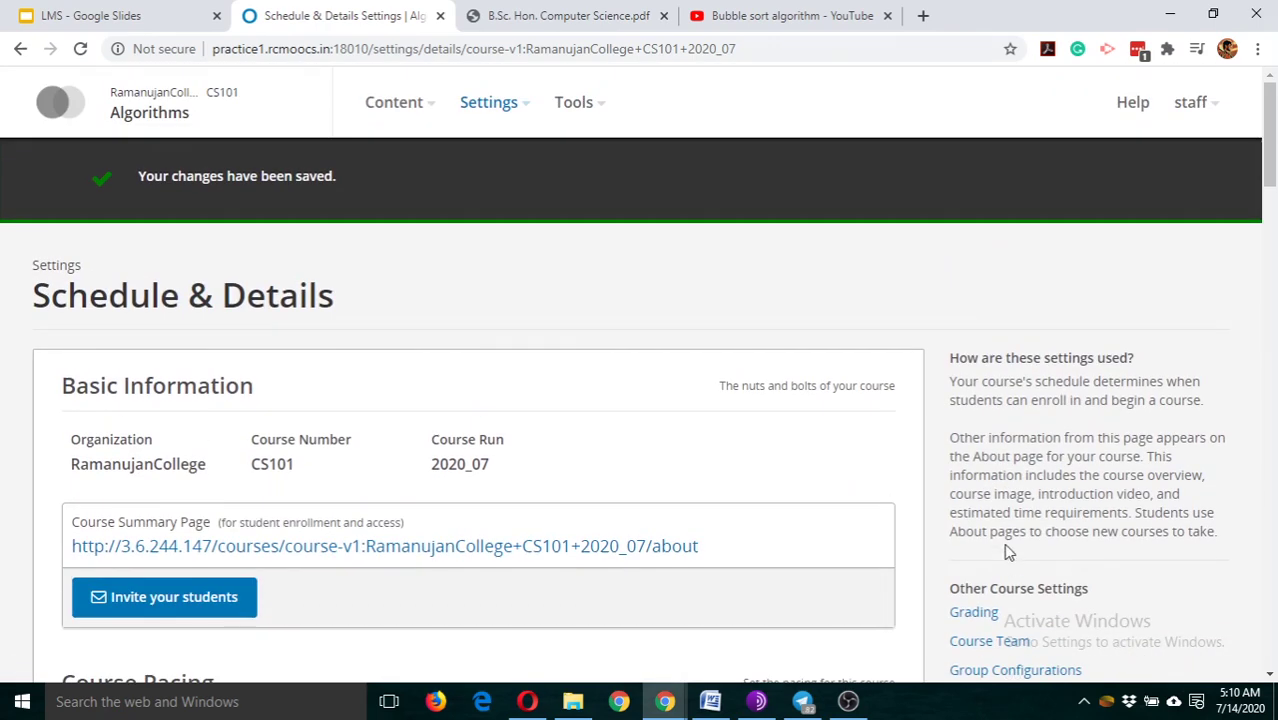
# Reload the incognito LMS window and reopen the Algorithms About page from Courses.
pyautogui.moveTo(668, 688)
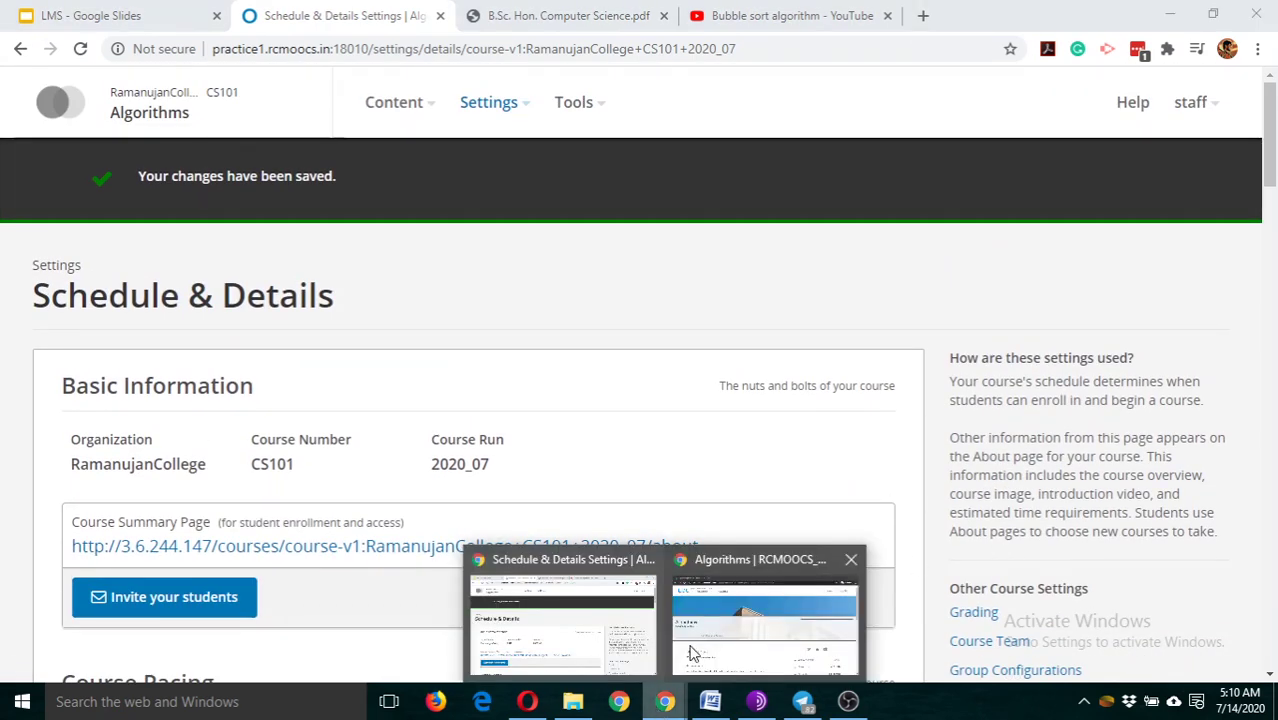
pyautogui.click(757, 617)
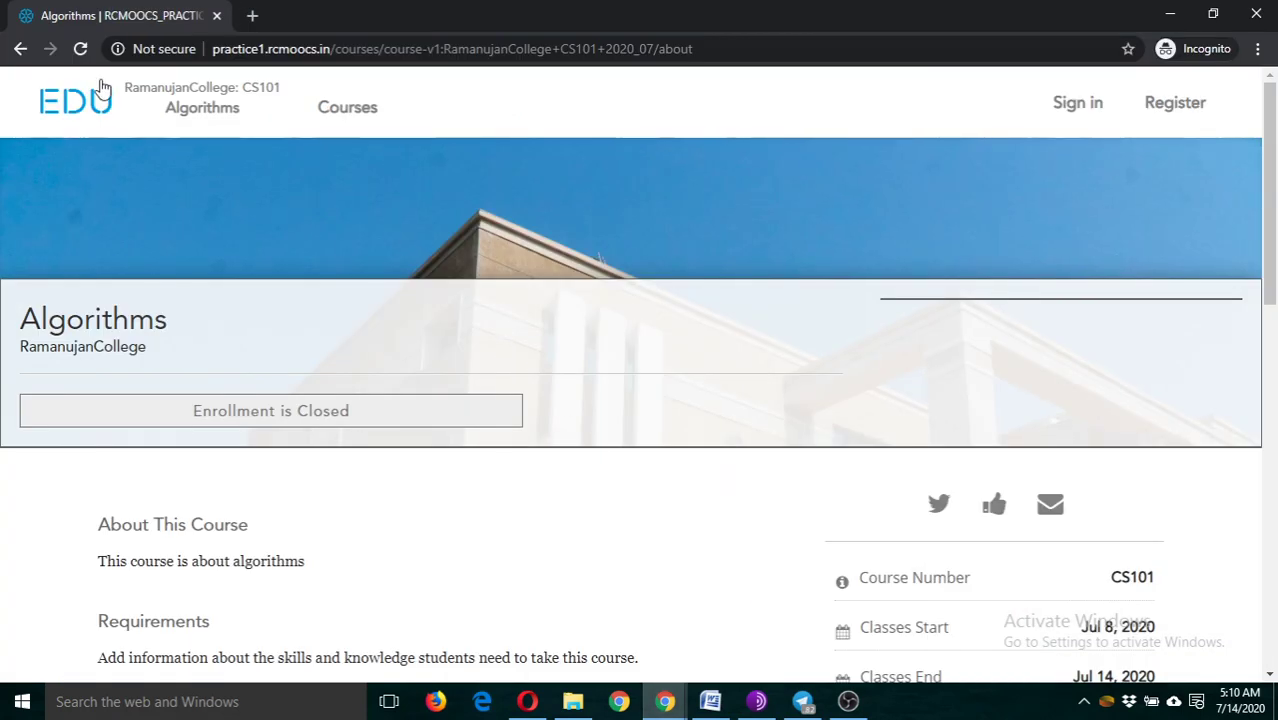
pyautogui.click(84, 52)
pyautogui.click(84, 52)
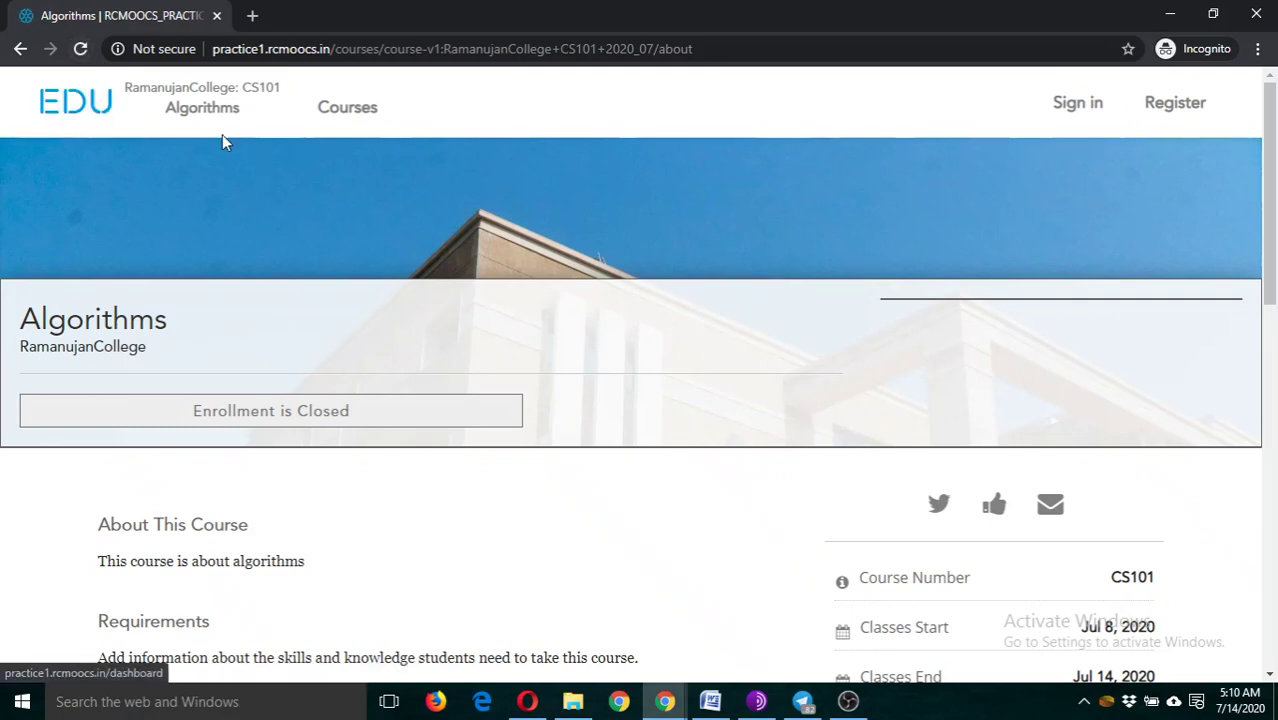
pyautogui.click(331, 119)
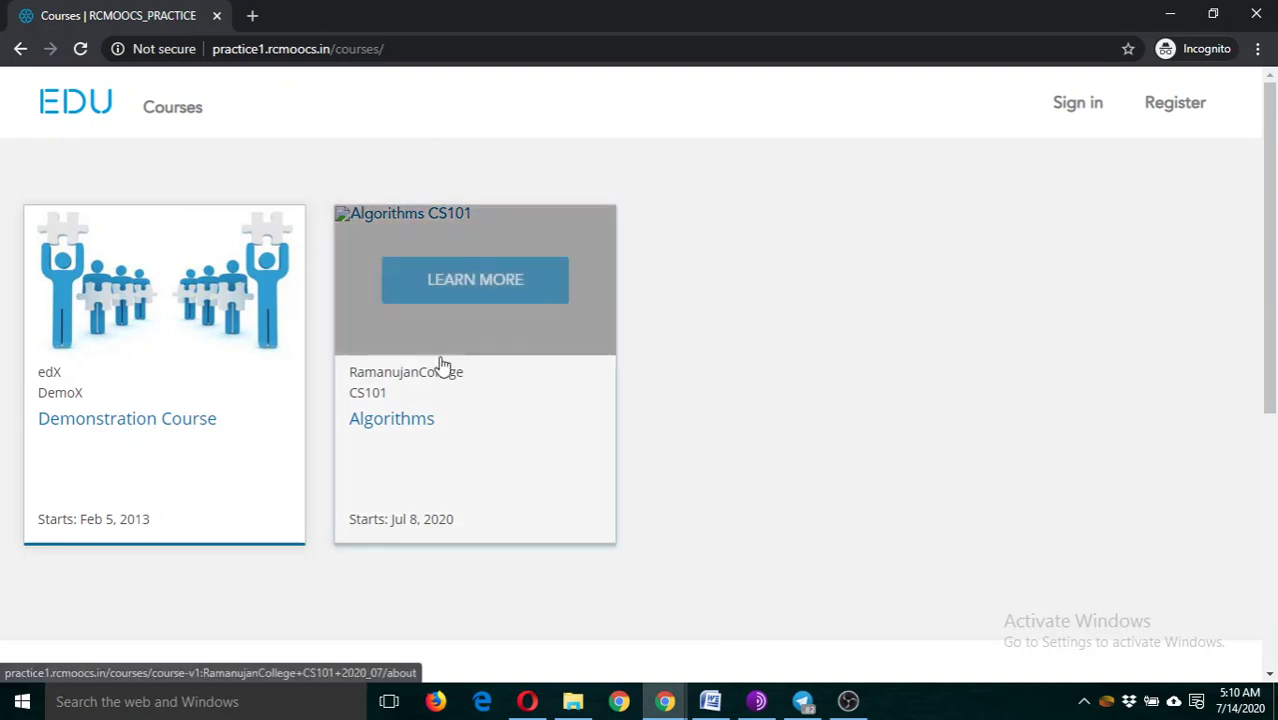
pyautogui.click(416, 422)
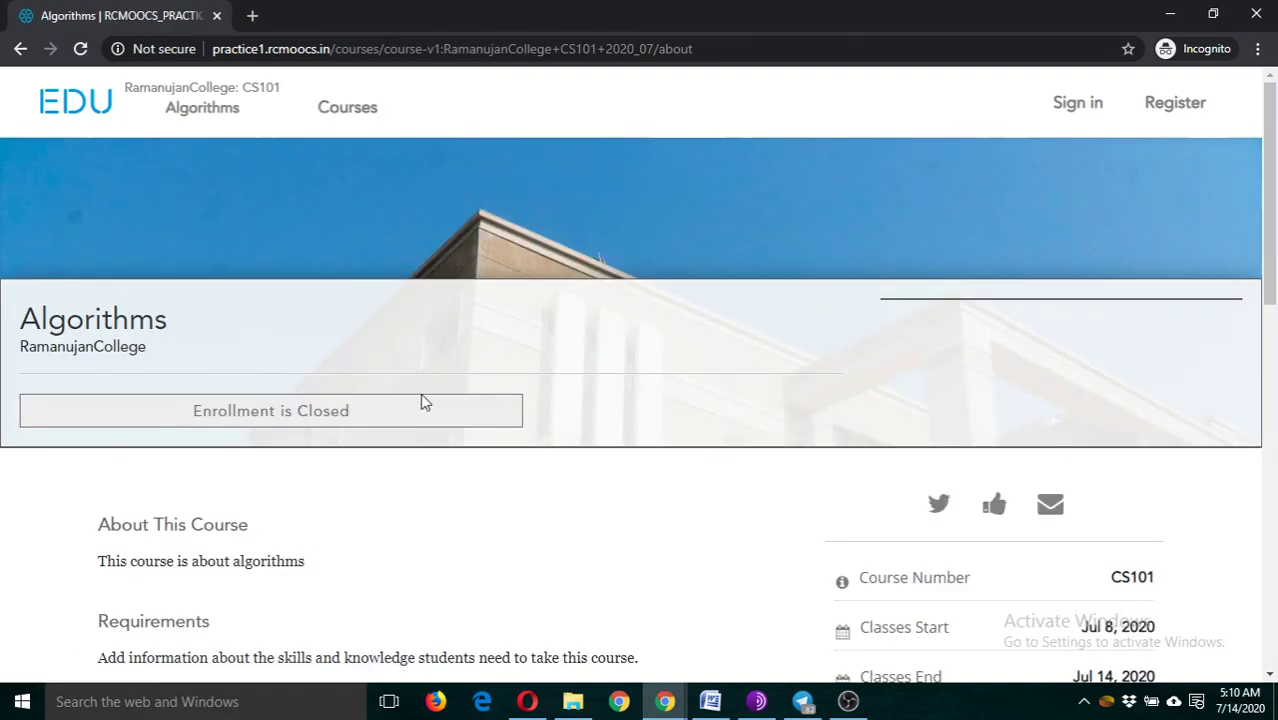
pyautogui.click(76, 55)
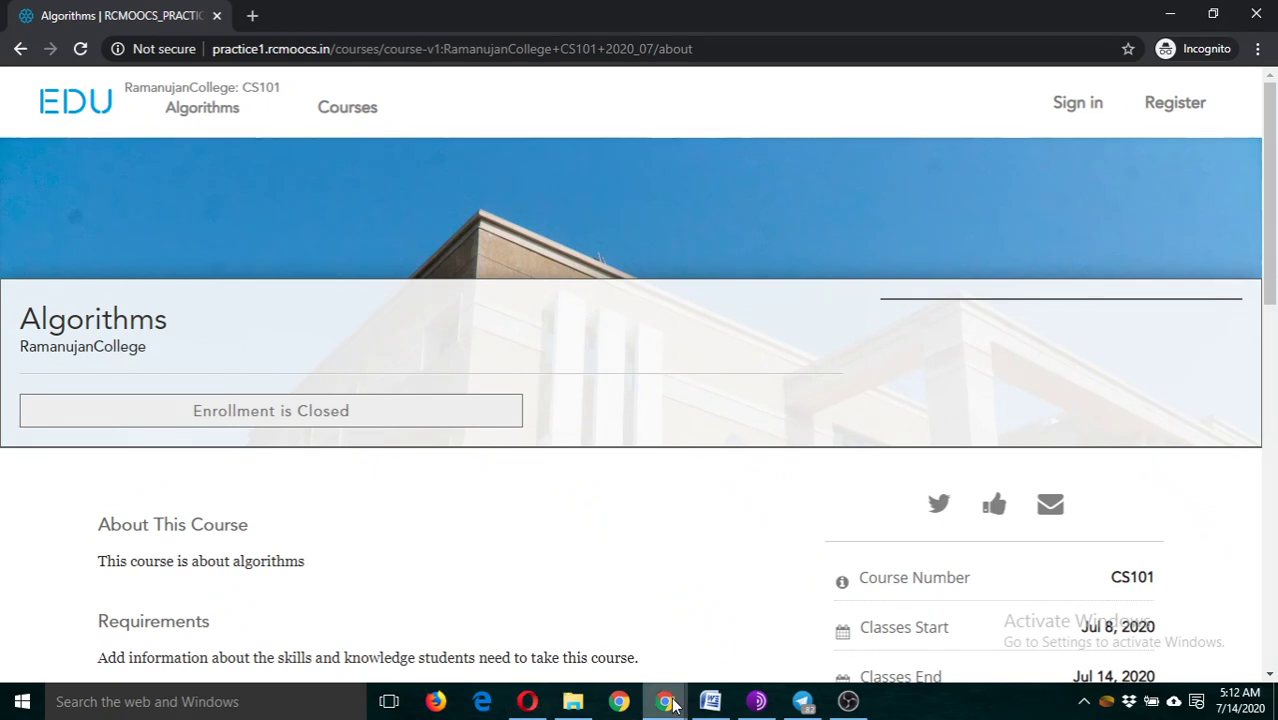
# Sign the staff account out of Studio from the account menu.
pyautogui.moveTo(673, 705)
pyautogui.click(613, 607)
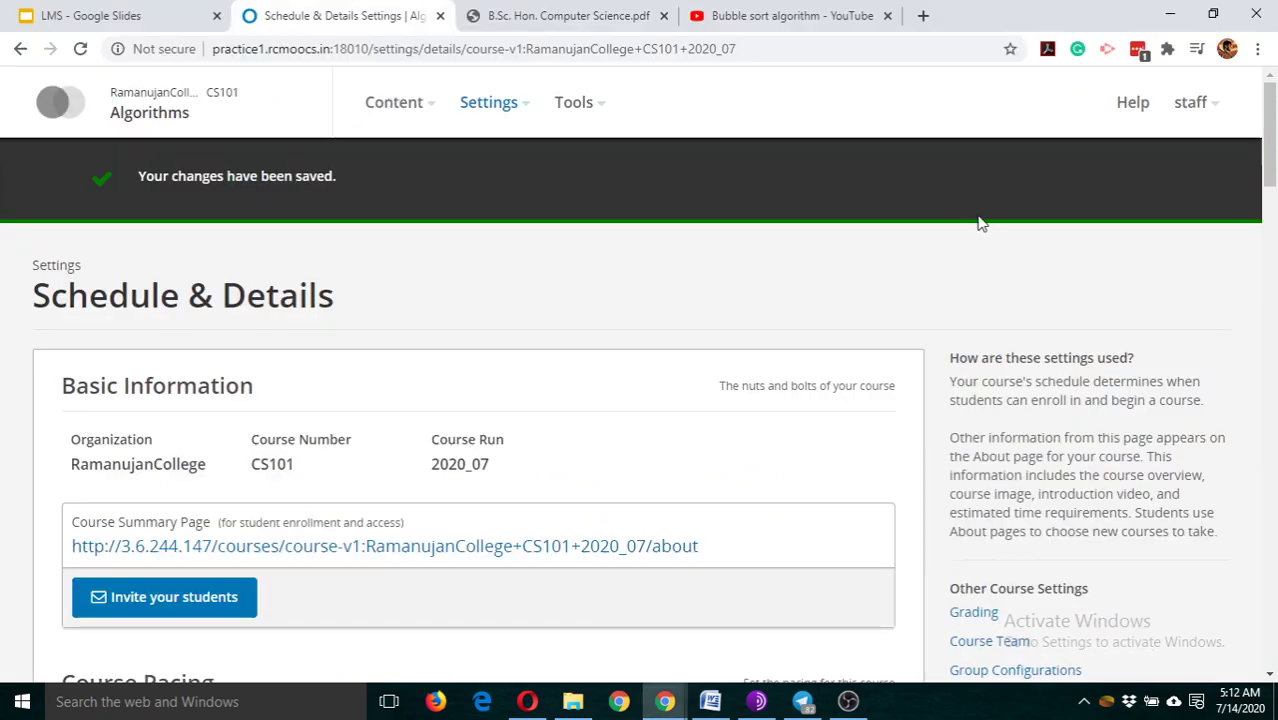
pyautogui.click(1210, 106)
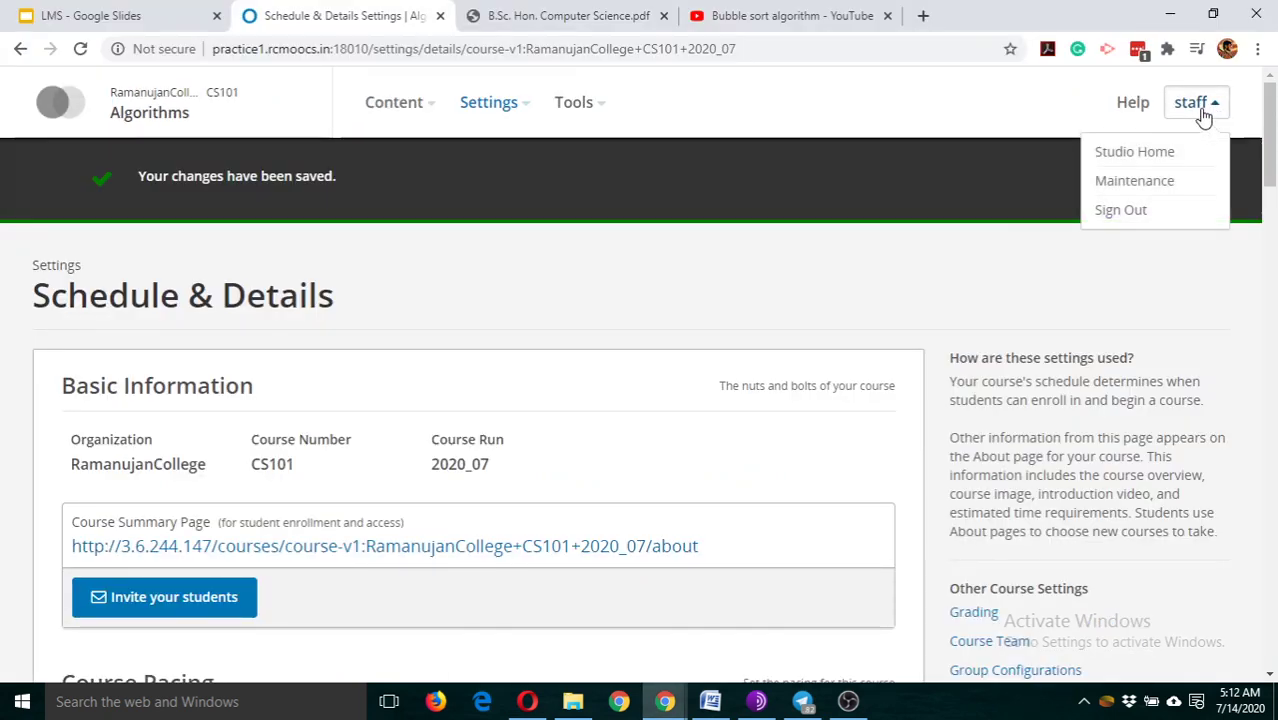
pyautogui.click(1132, 212)
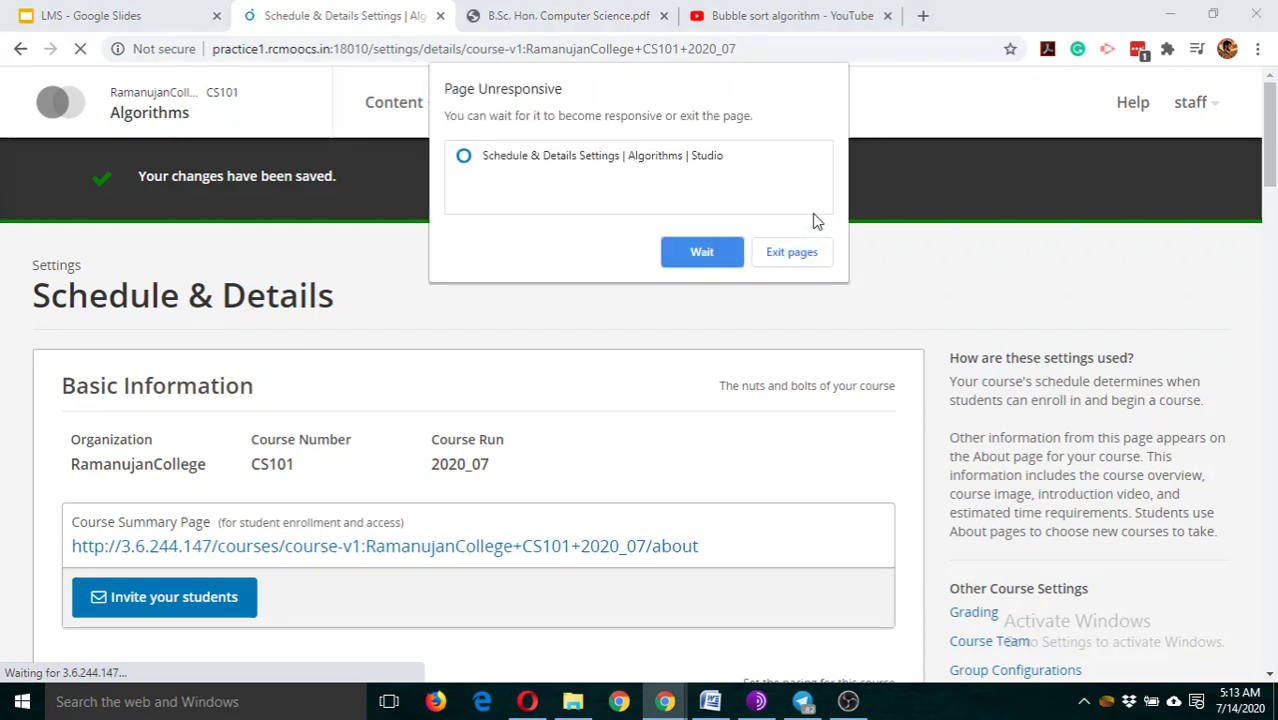
# Wait out the unresponsive page, then scroll the LMS home page to the Algorithms CS101 course card.
pyautogui.click(719, 250)
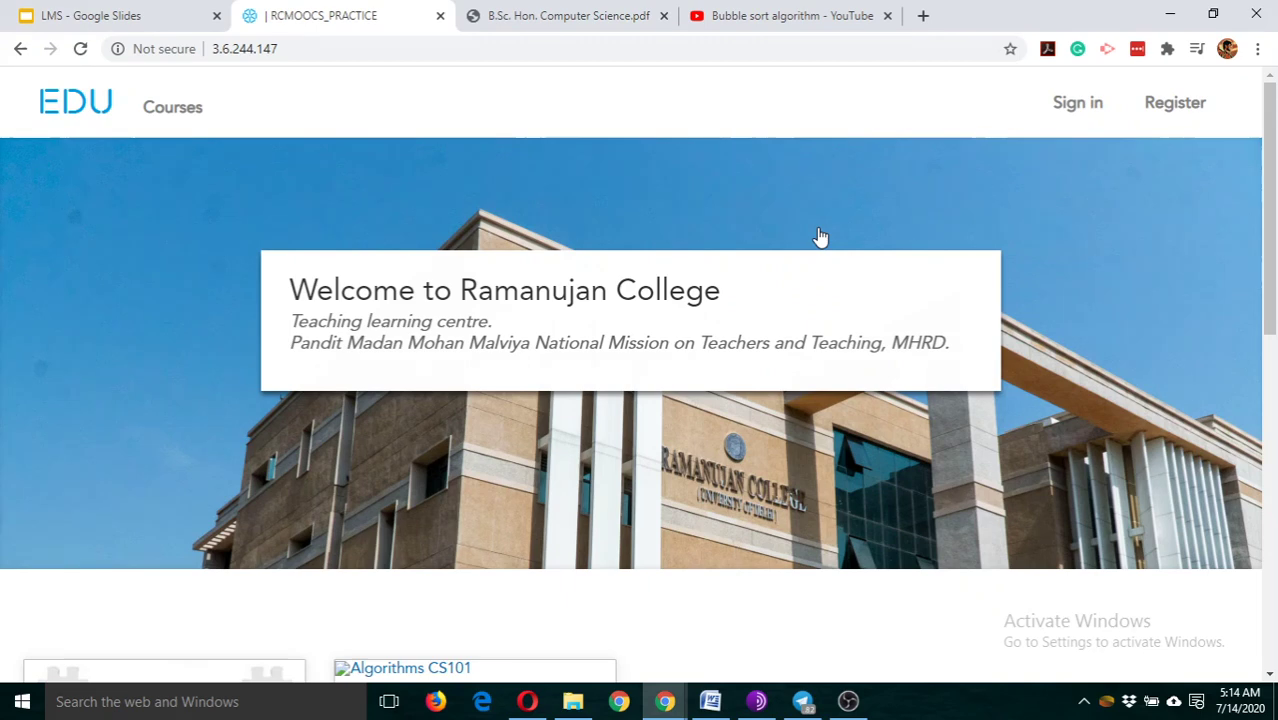
pyautogui.scroll(-4, 820, 237)
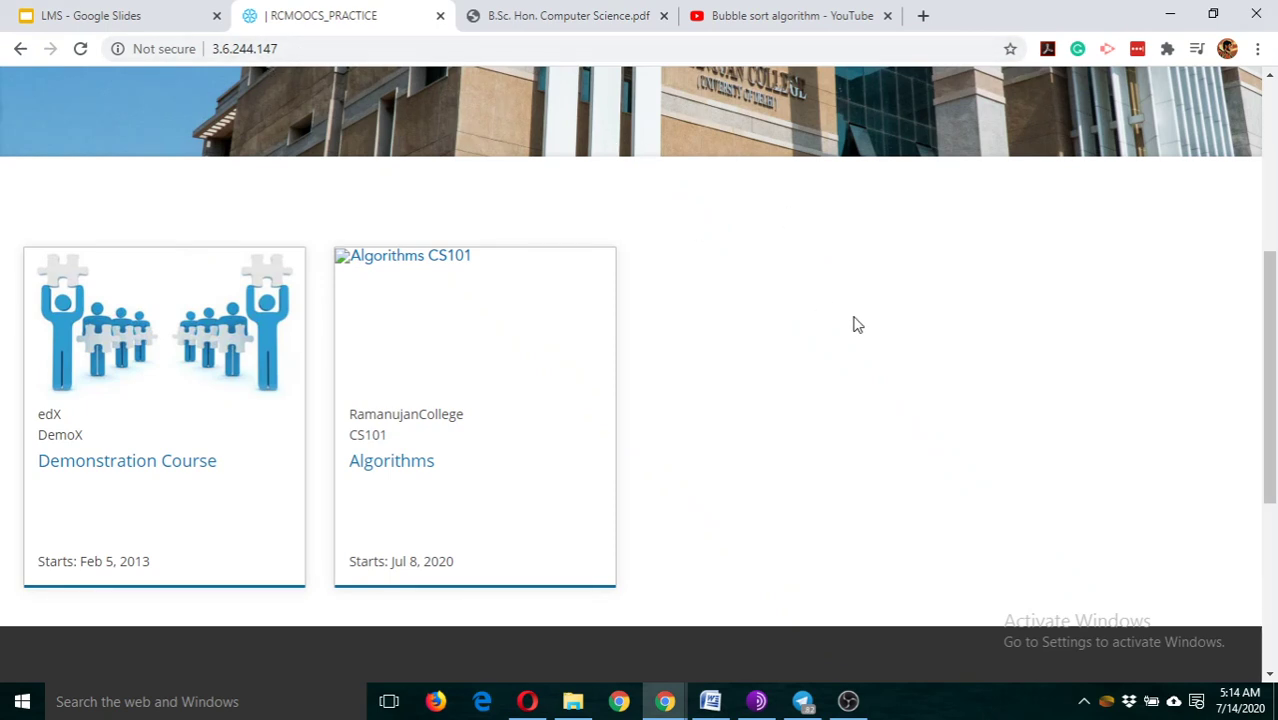
pyautogui.scroll(-3, 853, 324)
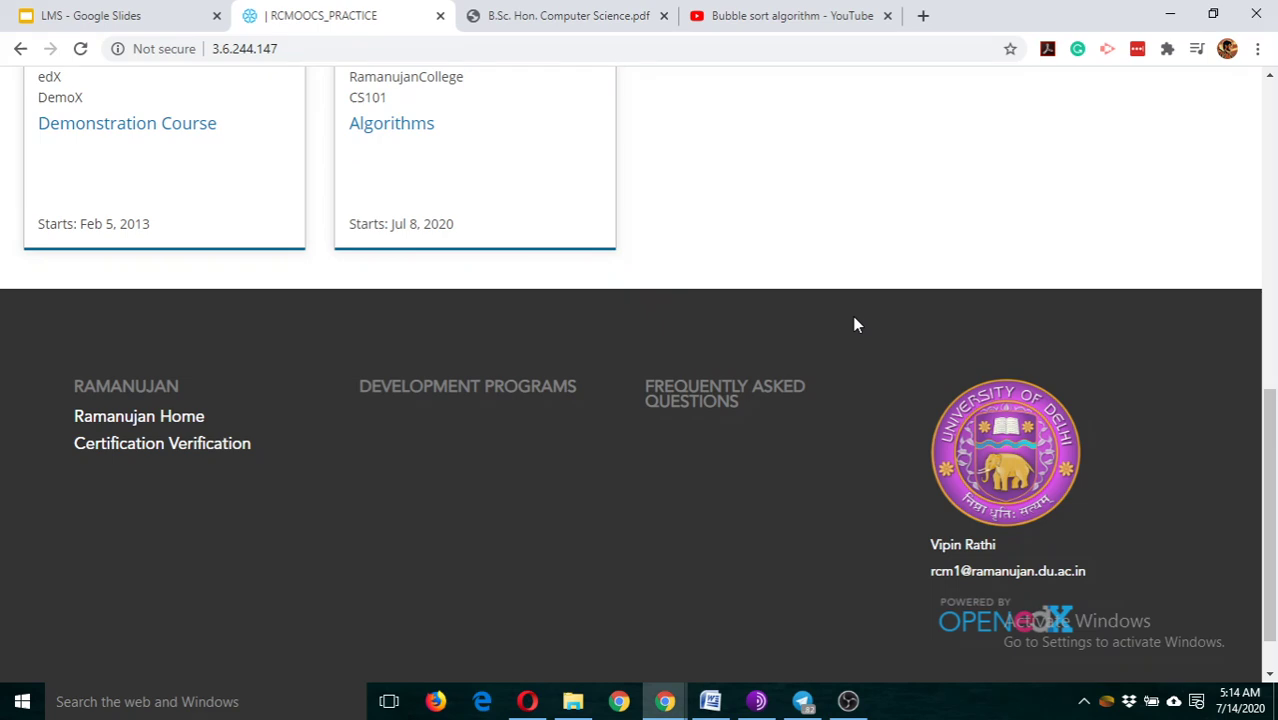